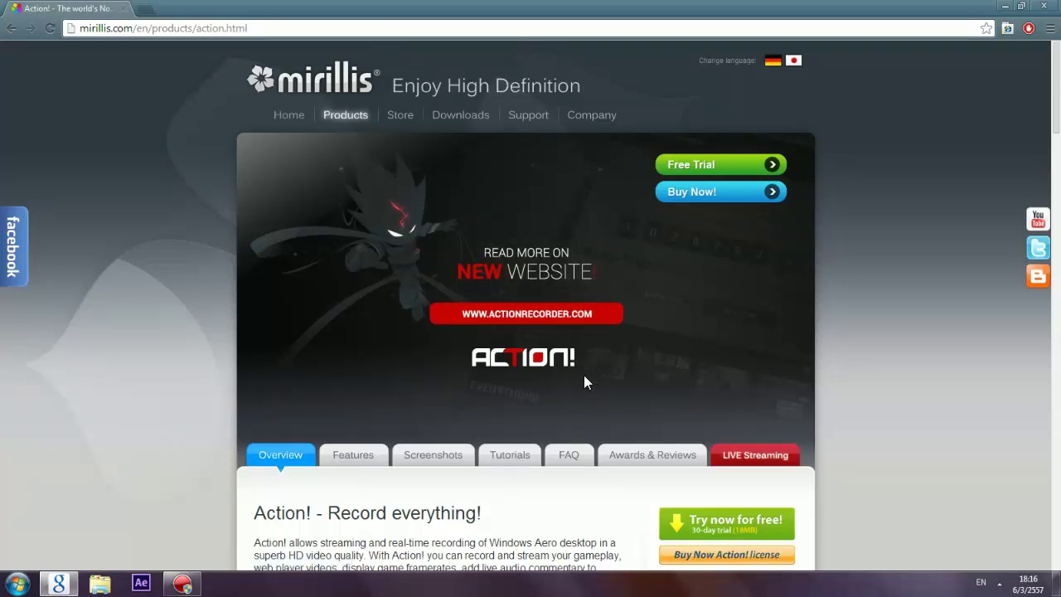
# Open the Action! download page from the Mirillis downloads, request the installer through the direct link, and dismiss the save prompt.
pyautogui.click(466, 116)
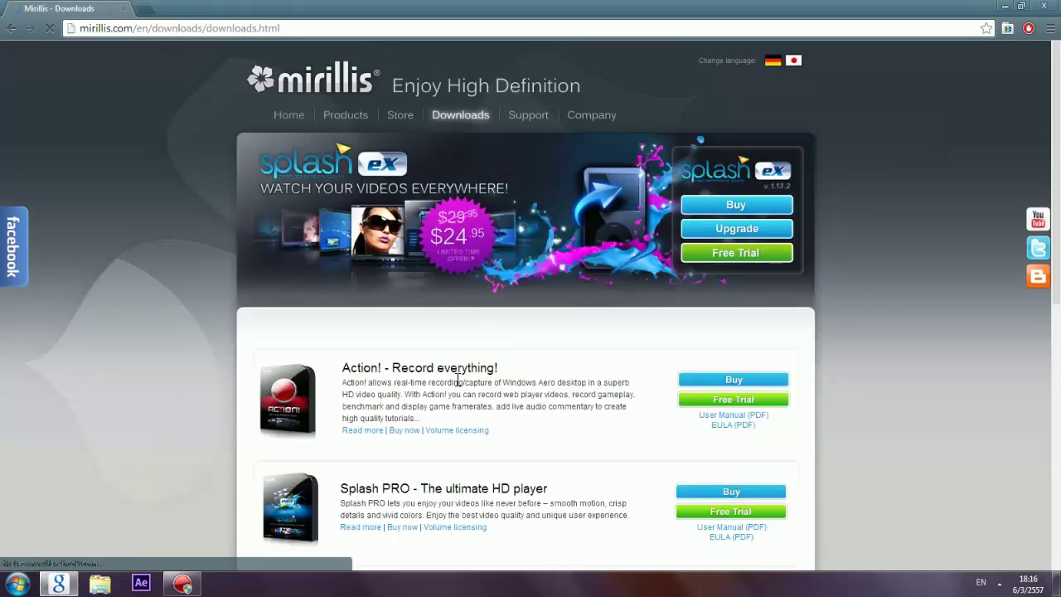
pyautogui.click(445, 369)
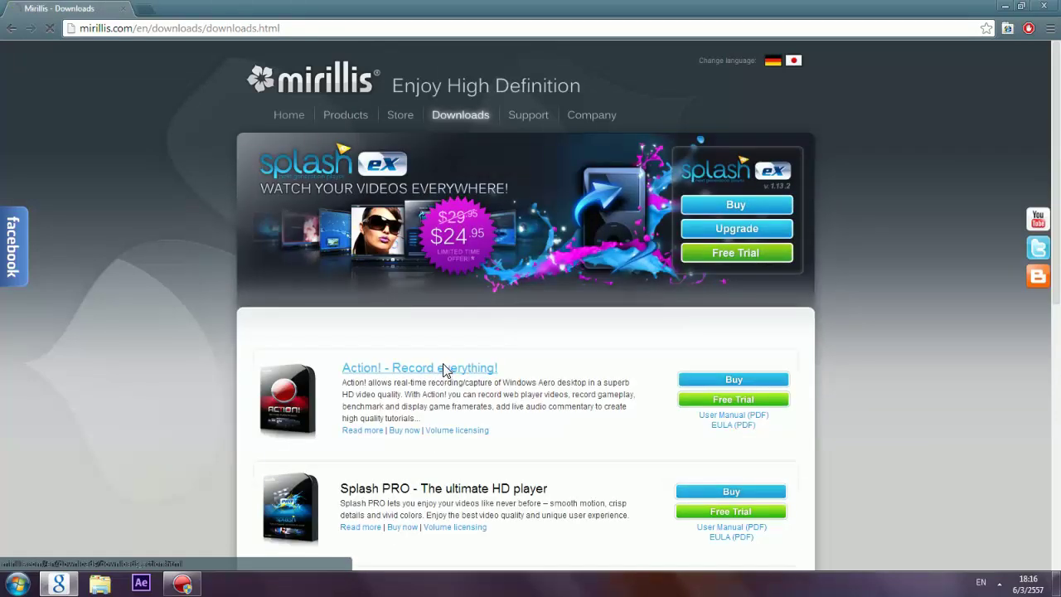
pyautogui.scroll(-3, 521, 365)
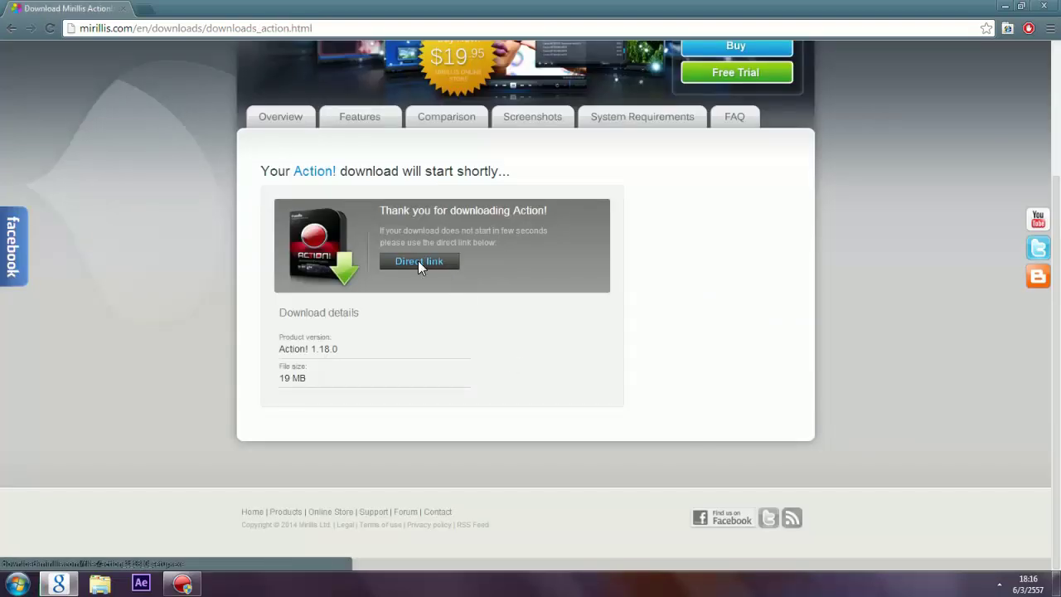
pyautogui.click(418, 261)
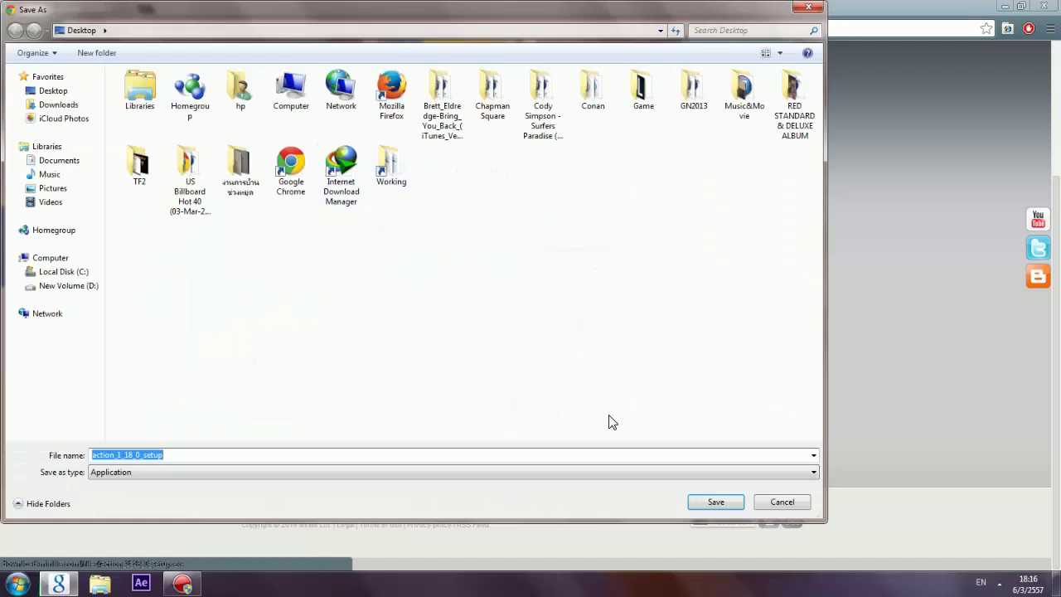
pyautogui.click(809, 7)
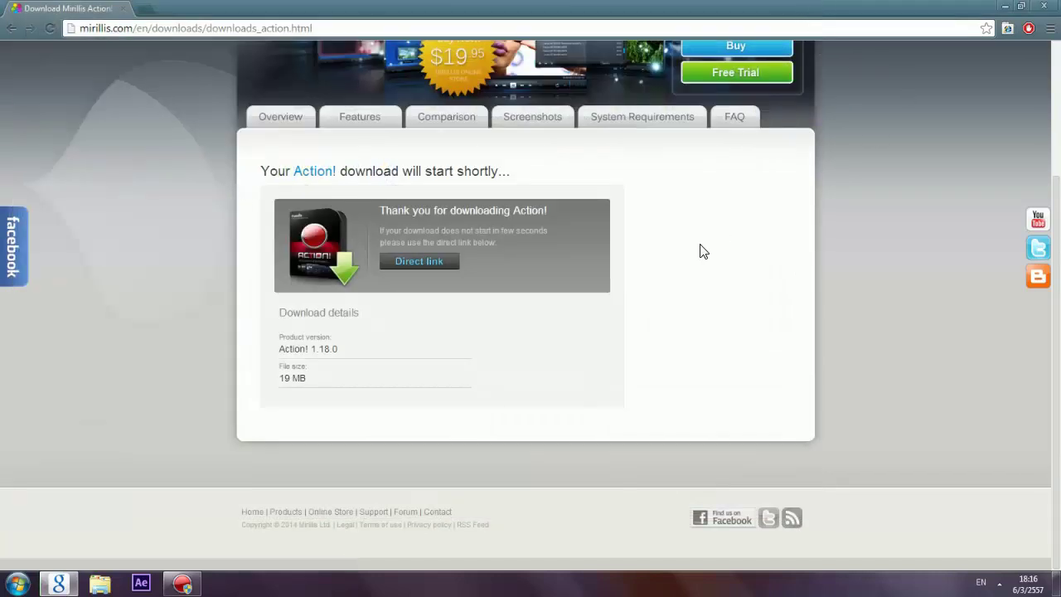
# Look over the Action! download page and close the browser.
pyautogui.scroll(3, 702, 257)
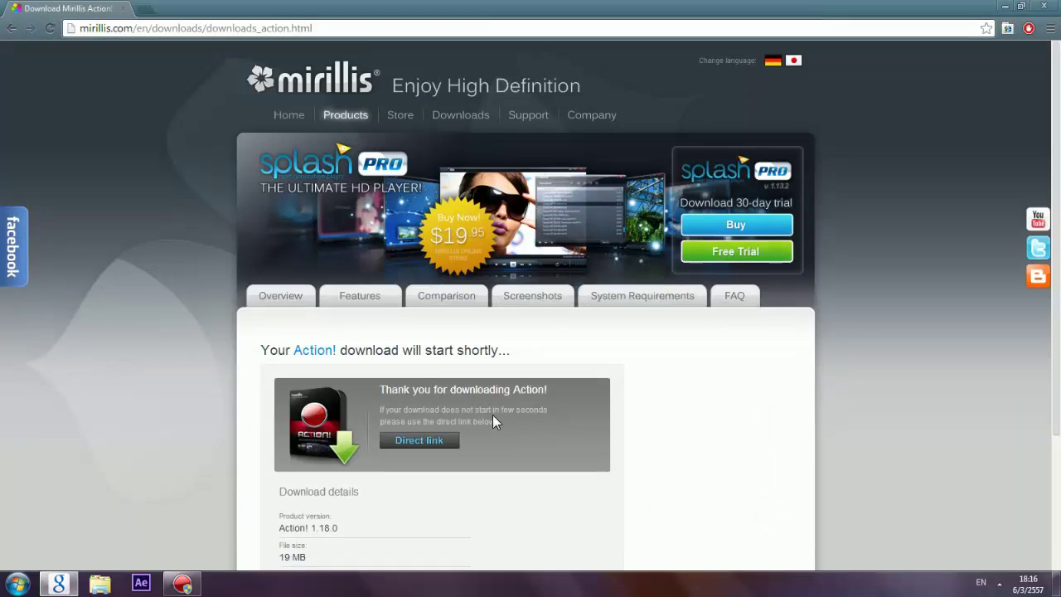
pyautogui.scroll(-3, 493, 421)
pyautogui.scroll(2, 474, 414)
pyautogui.scroll(-1, 509, 379)
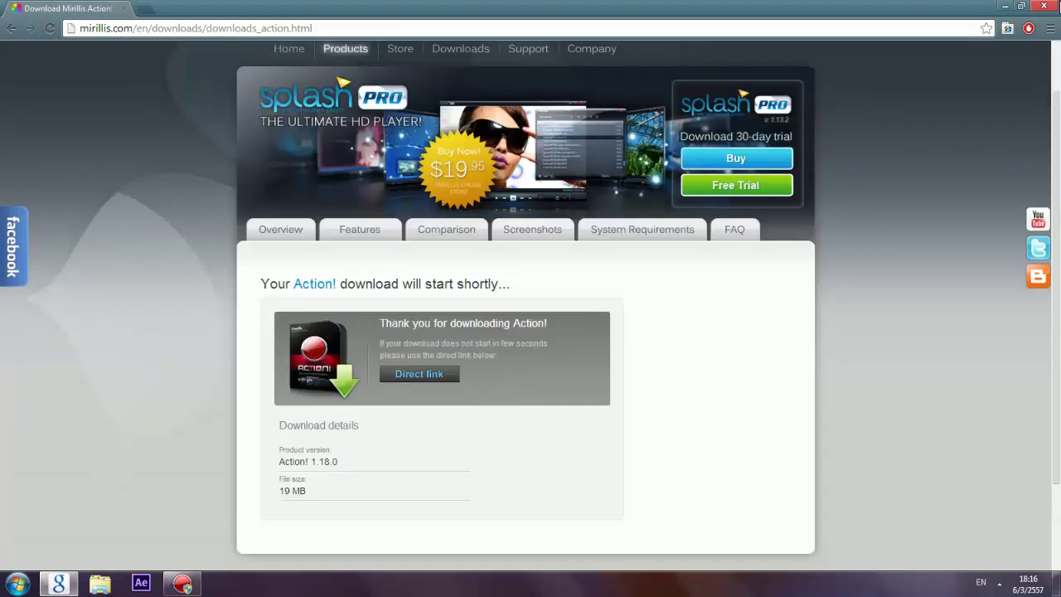
pyautogui.click(1044, 5)
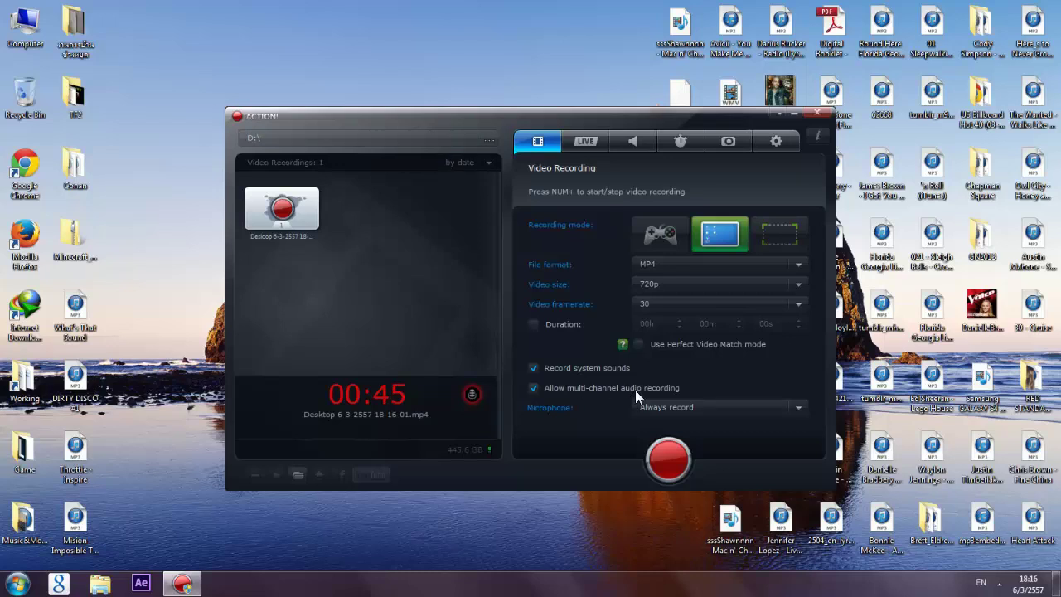
# Check the recording output folder selection without changing it, view the LIVE Streaming section briefly, and return to the video recording settings.
pyautogui.click(462, 137)
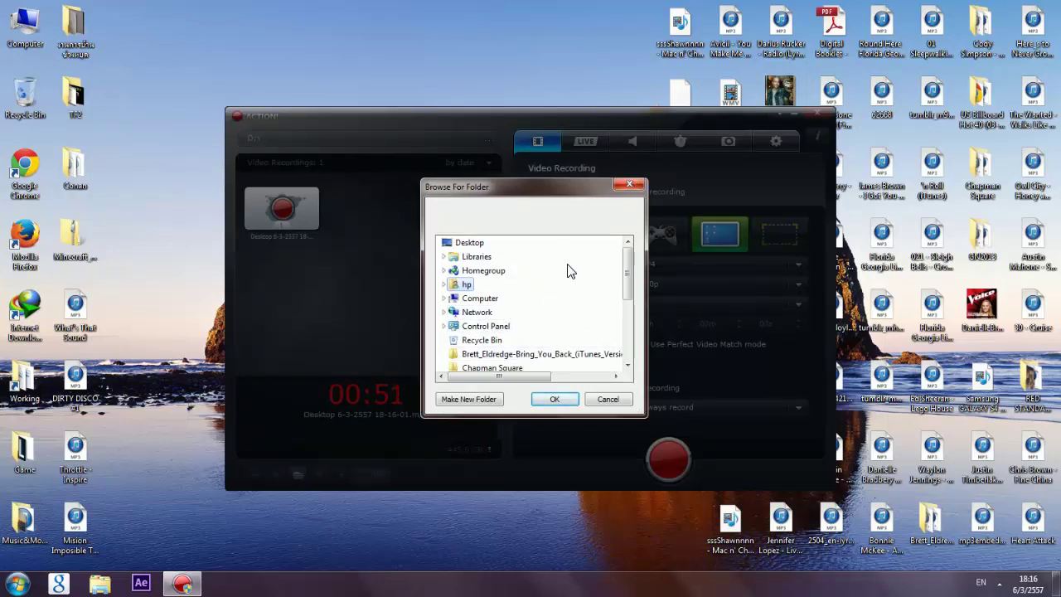
pyautogui.click(629, 184)
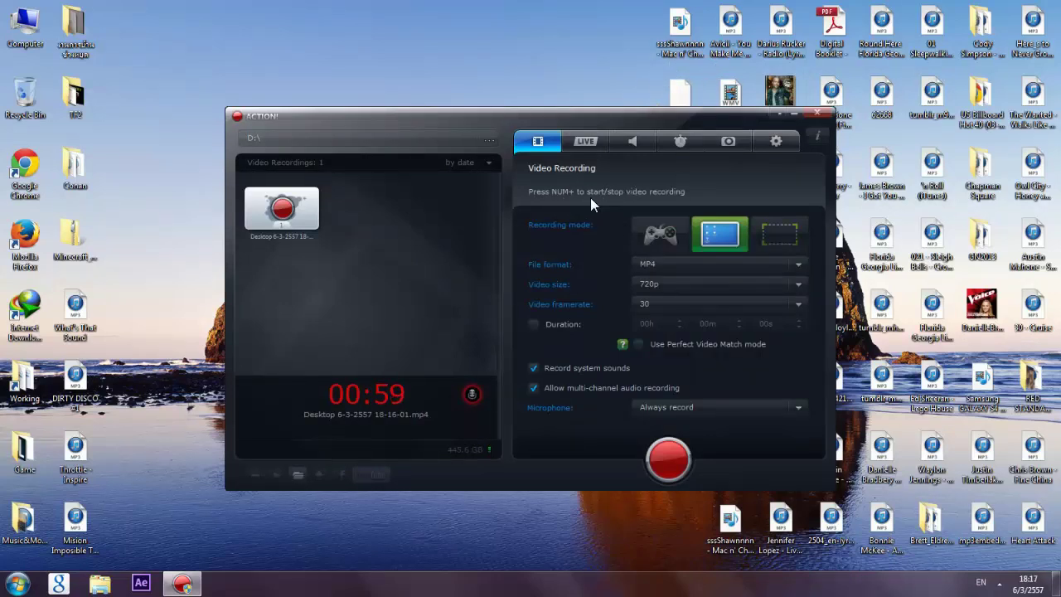
pyautogui.click(587, 143)
pyautogui.click(549, 142)
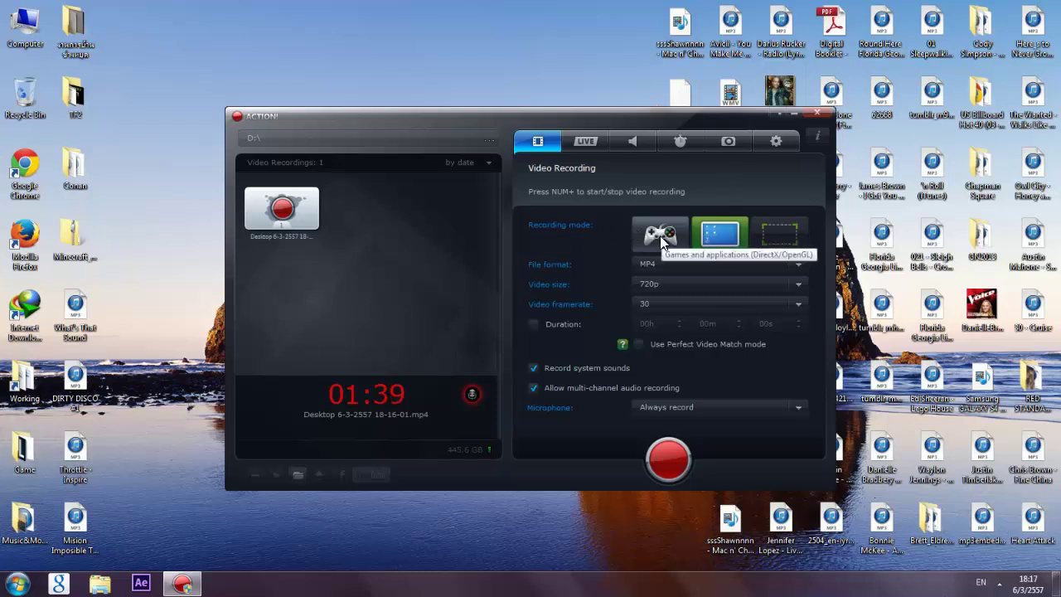
# Select MP4 as the recording file format after checking the available video sizes.
pyautogui.click(666, 264)
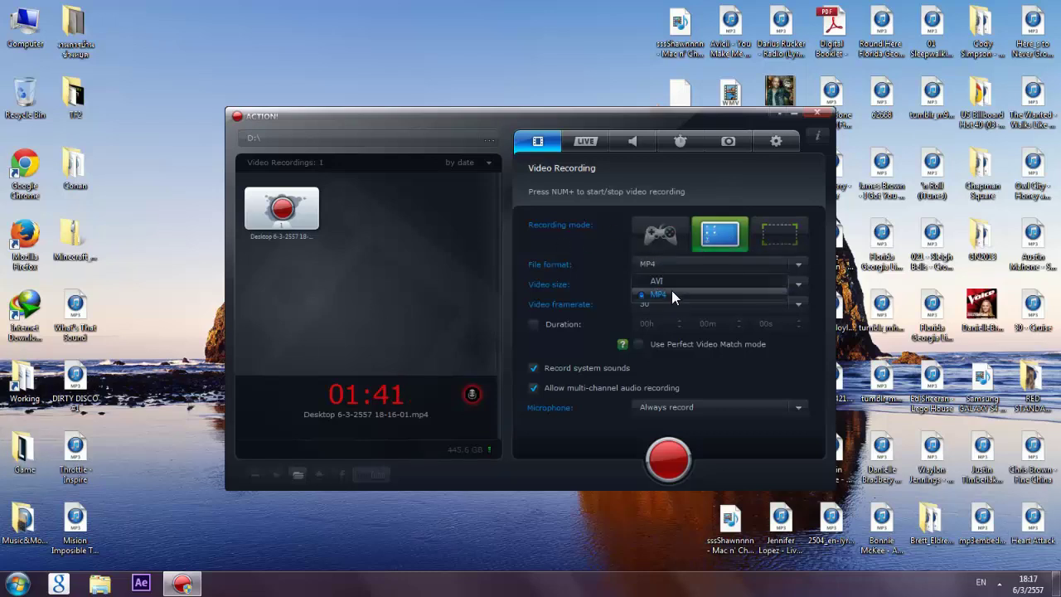
pyautogui.click(671, 294)
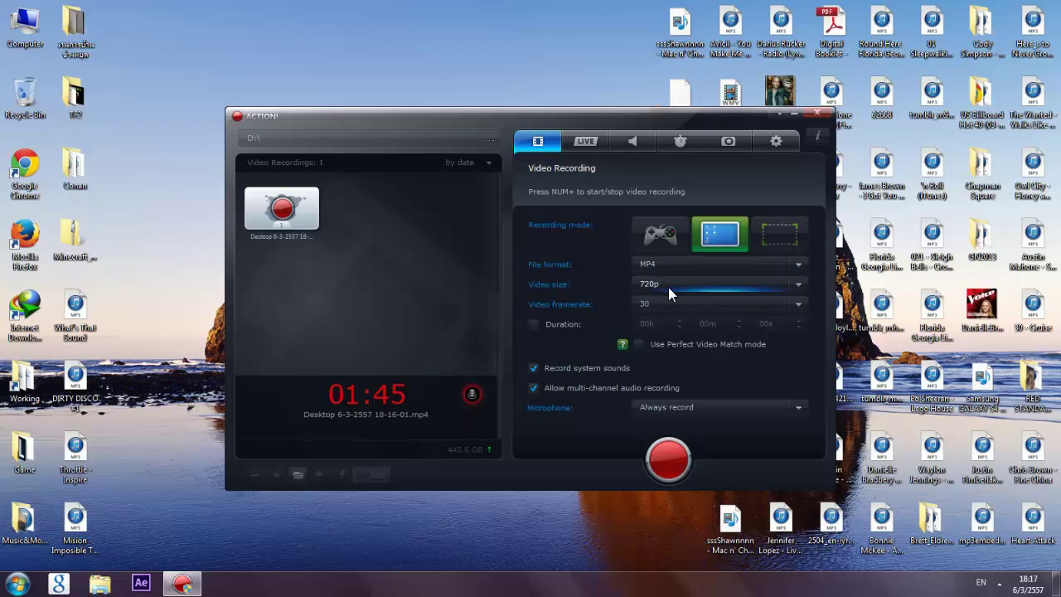
pyautogui.click(668, 287)
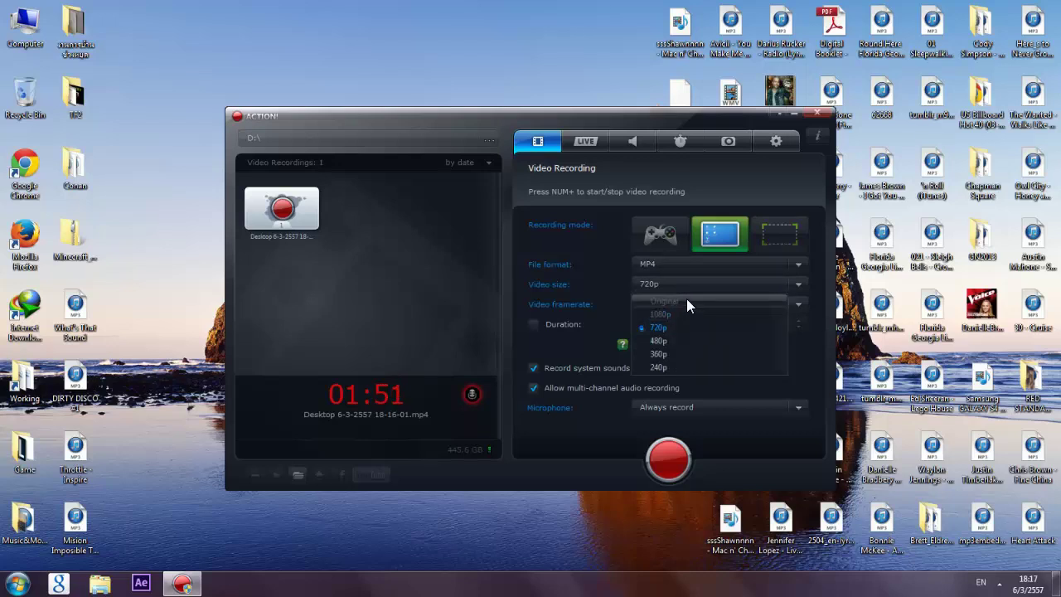
pyautogui.click(688, 264)
pyautogui.click(688, 260)
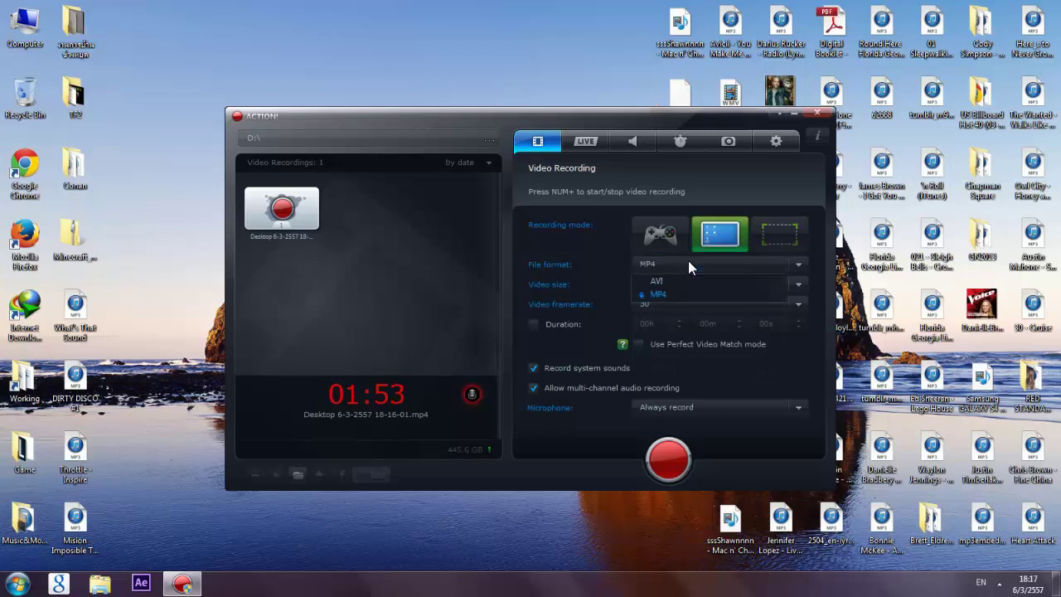
pyautogui.click(682, 295)
# Examine the available video size and video framerate choices for recordings without changing them.
pyautogui.click(680, 290)
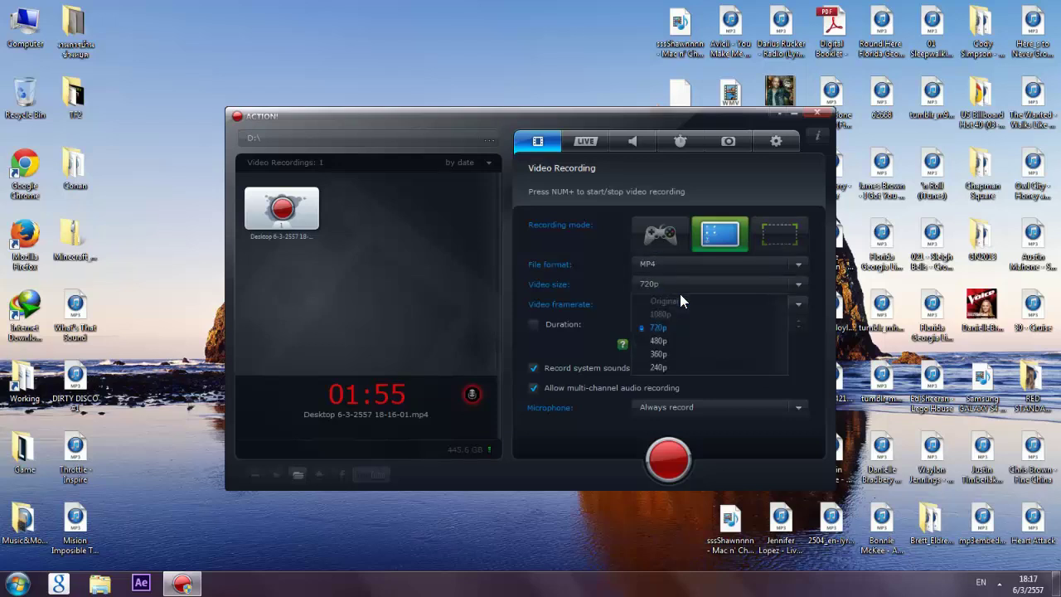
pyautogui.click(580, 270)
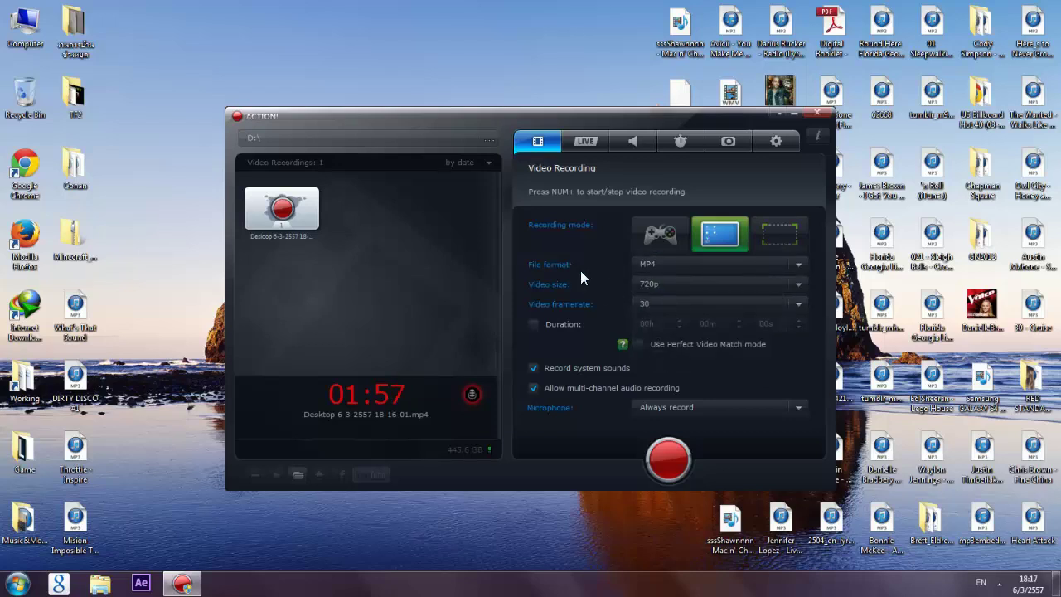
pyautogui.click(663, 286)
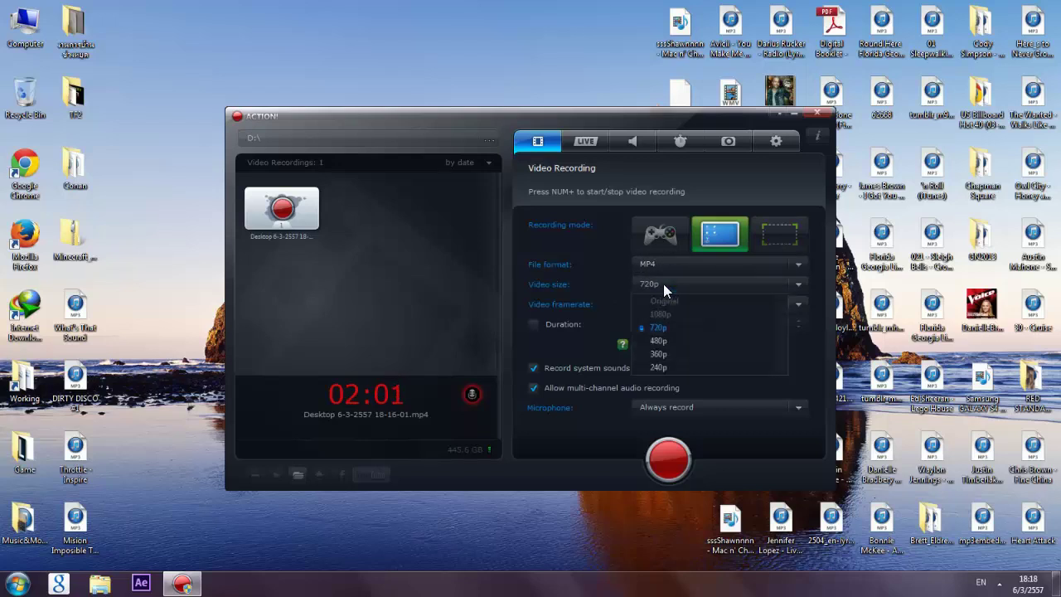
pyautogui.click(663, 284)
pyautogui.click(663, 284)
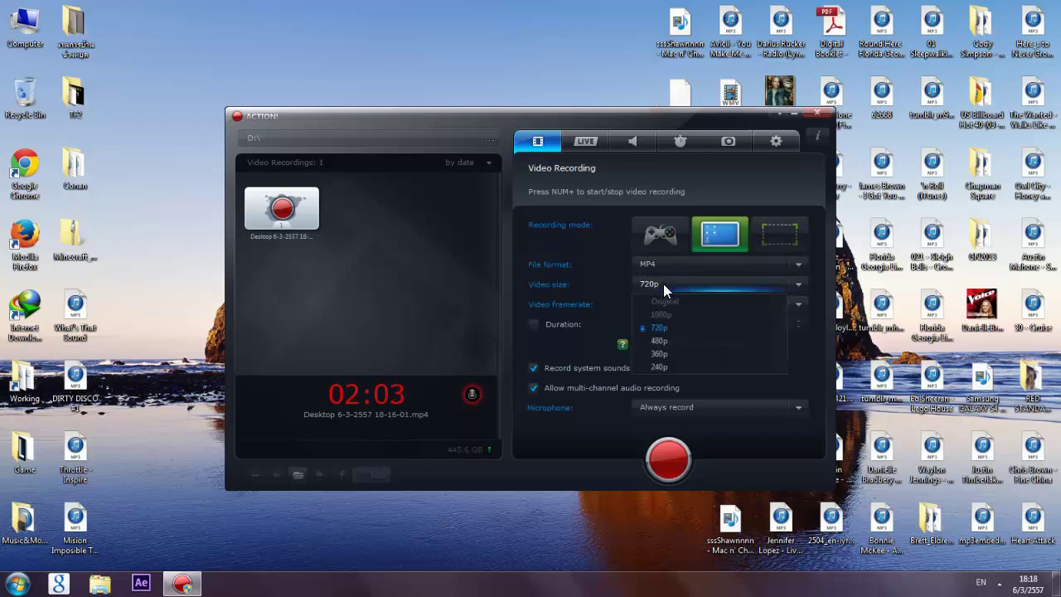
pyautogui.click(663, 283)
pyautogui.click(664, 306)
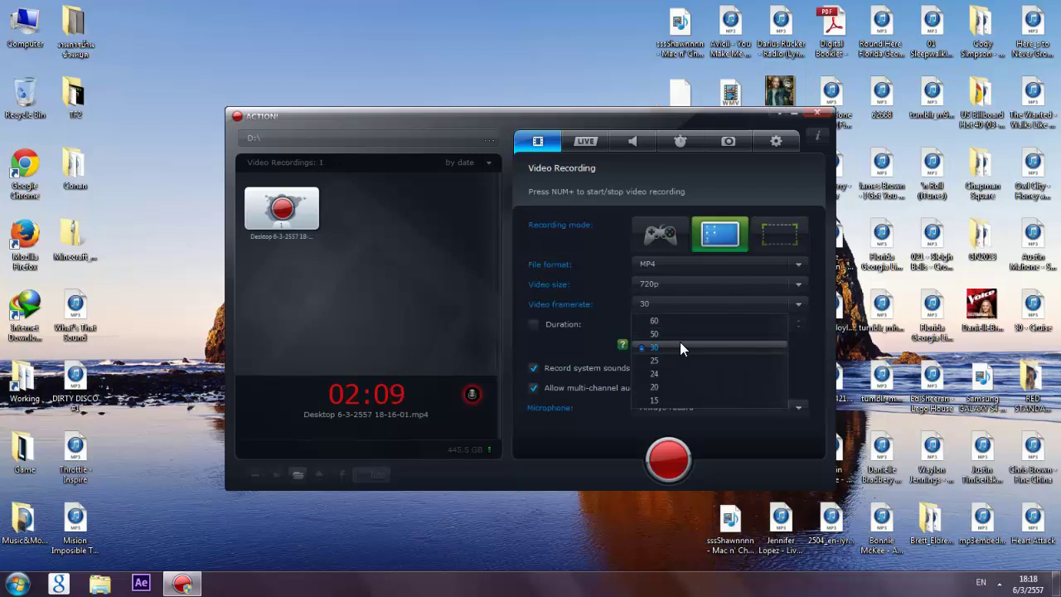
pyautogui.click(597, 277)
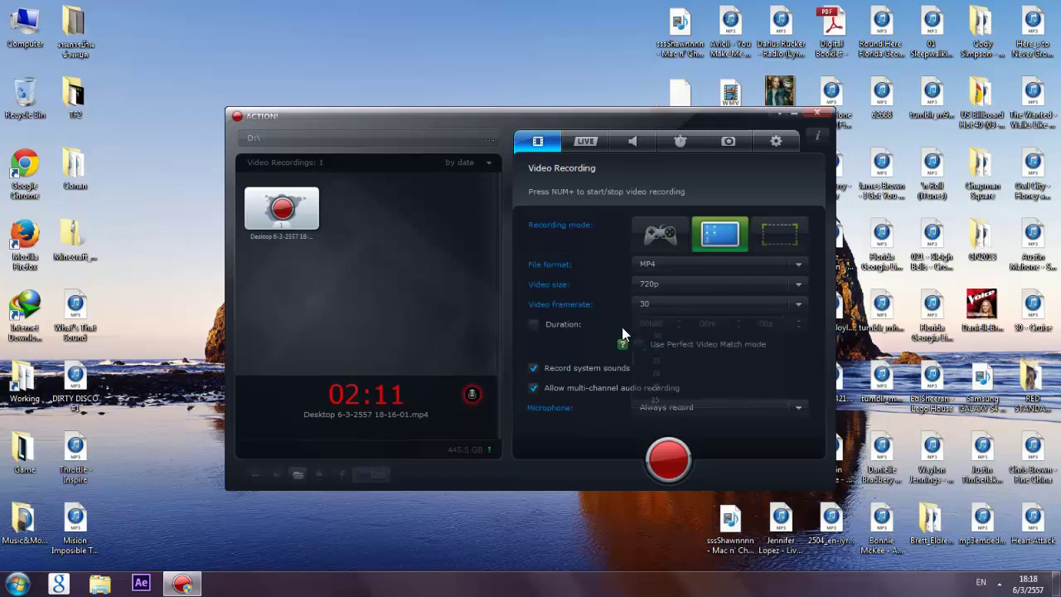
# Try out the recording duration limit by adjusting its hours value, and turn the limit off again.
pyautogui.click(534, 325)
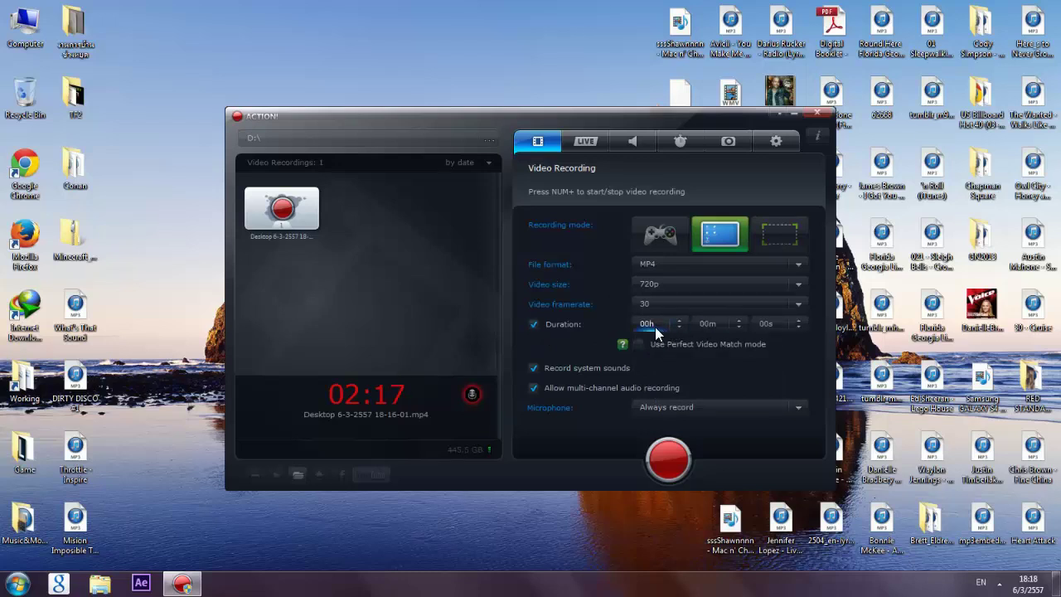
pyautogui.click(680, 321)
pyautogui.click(680, 328)
pyautogui.click(534, 324)
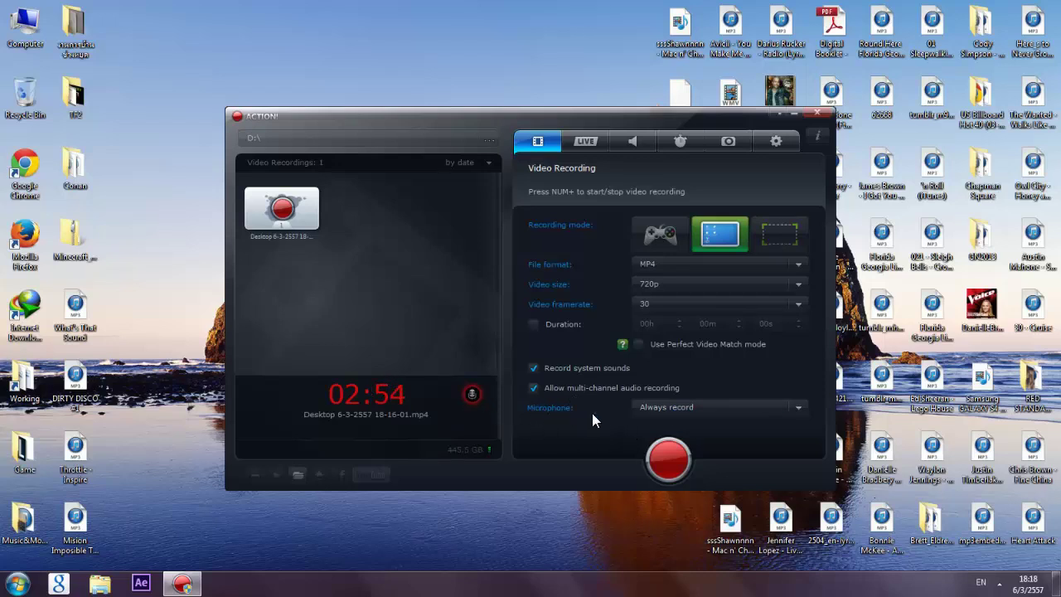
# Examine the microphone recording modes for video recordings: do not record, always record, and record on button down.
pyautogui.click(642, 410)
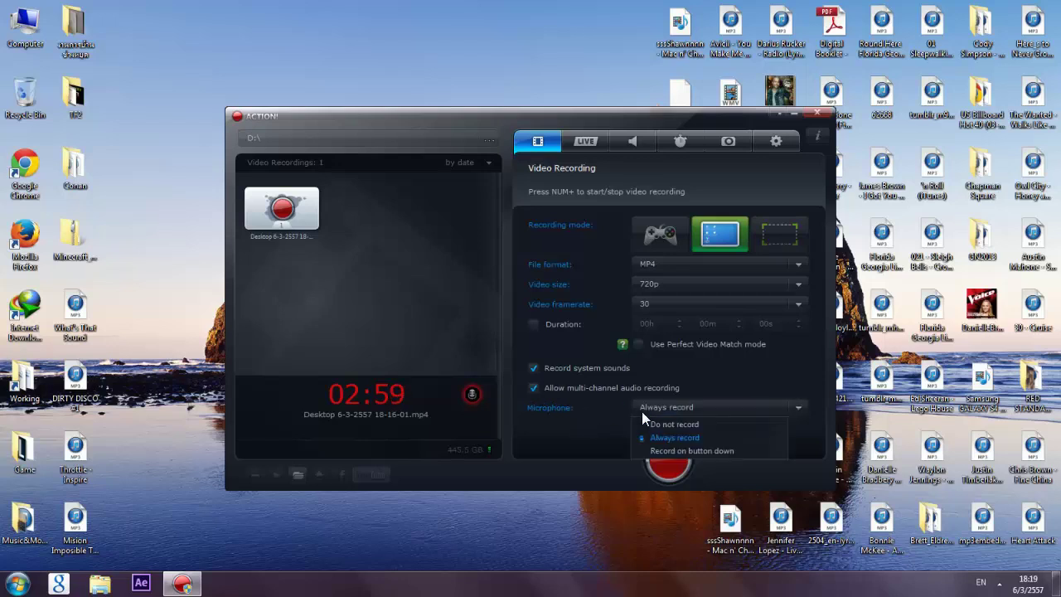
pyautogui.click(578, 143)
pyautogui.click(569, 146)
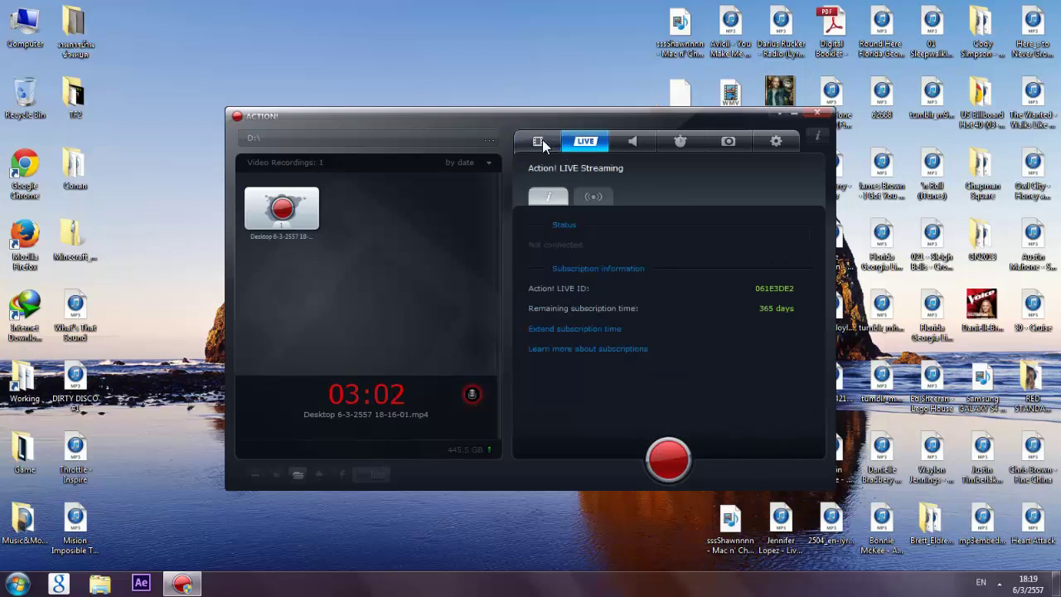
pyautogui.click(542, 140)
pyautogui.click(688, 409)
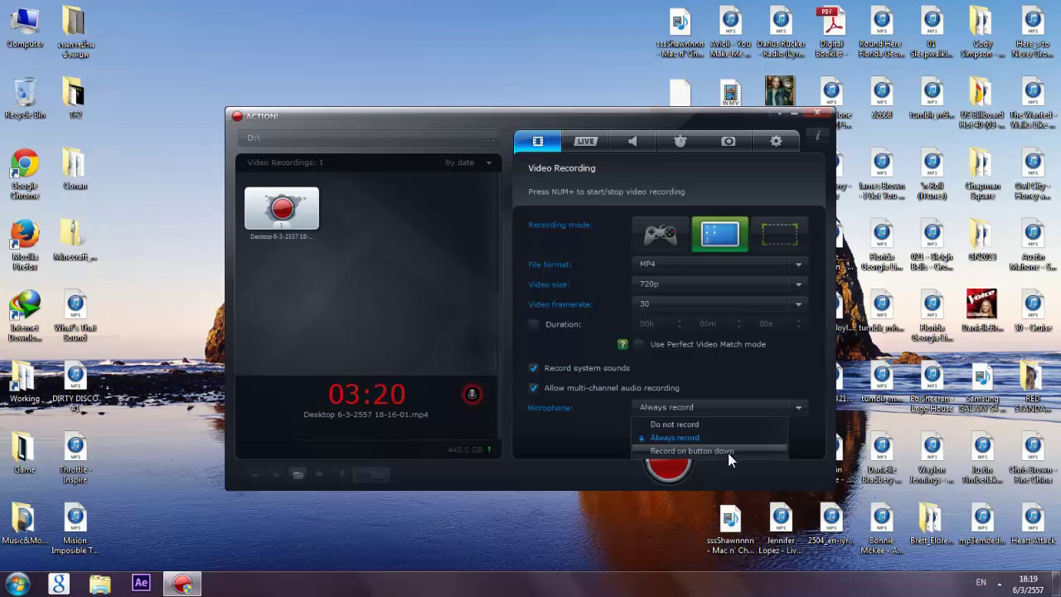
pyautogui.click(741, 408)
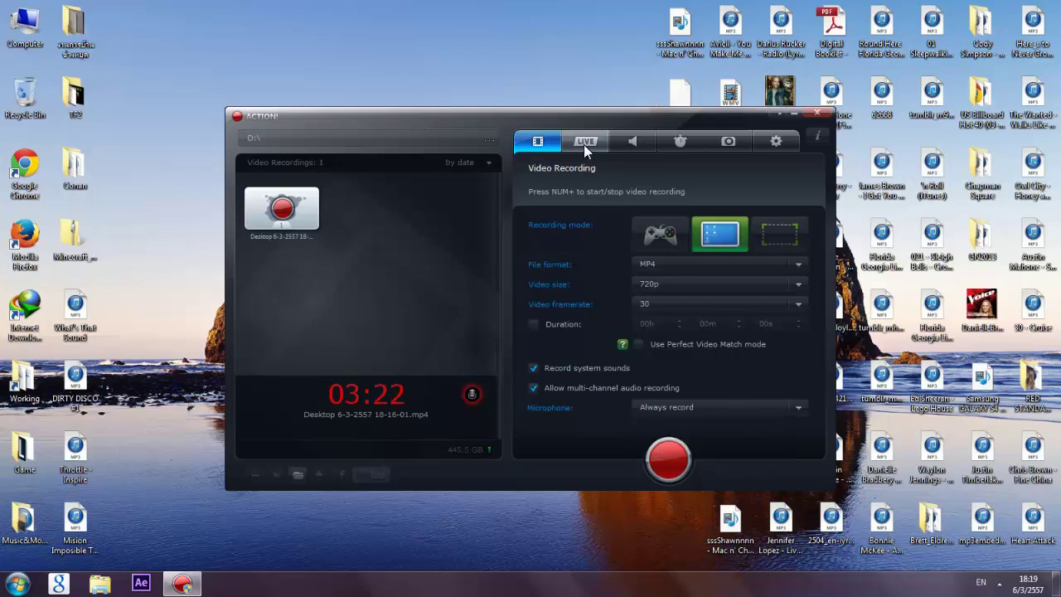
pyautogui.click(658, 408)
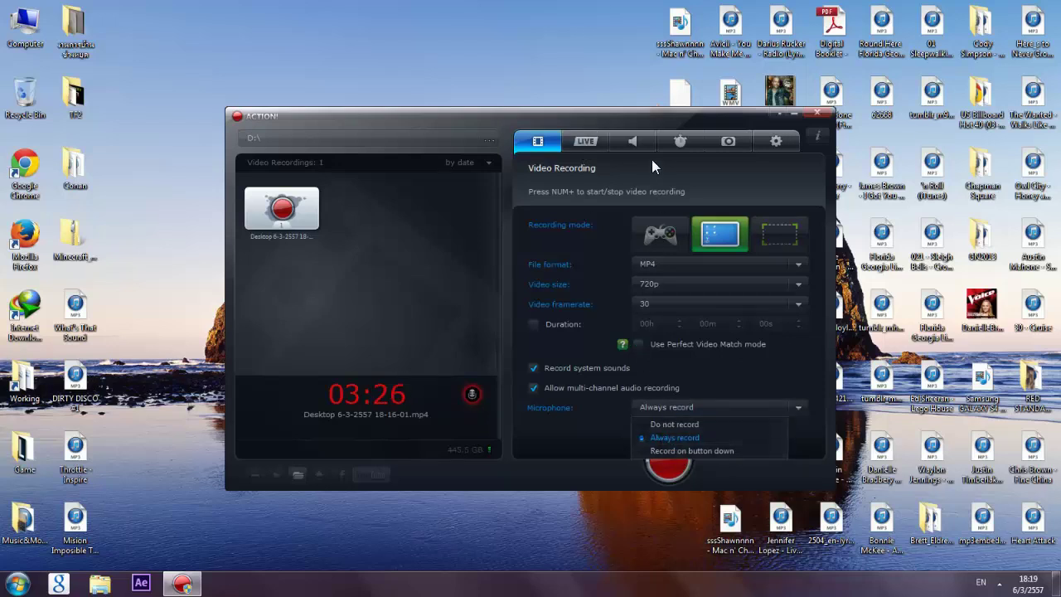
pyautogui.click(595, 143)
# Examine the LIVE Streaming subscription information and the streaming and broadcast settings.
pyautogui.click(595, 142)
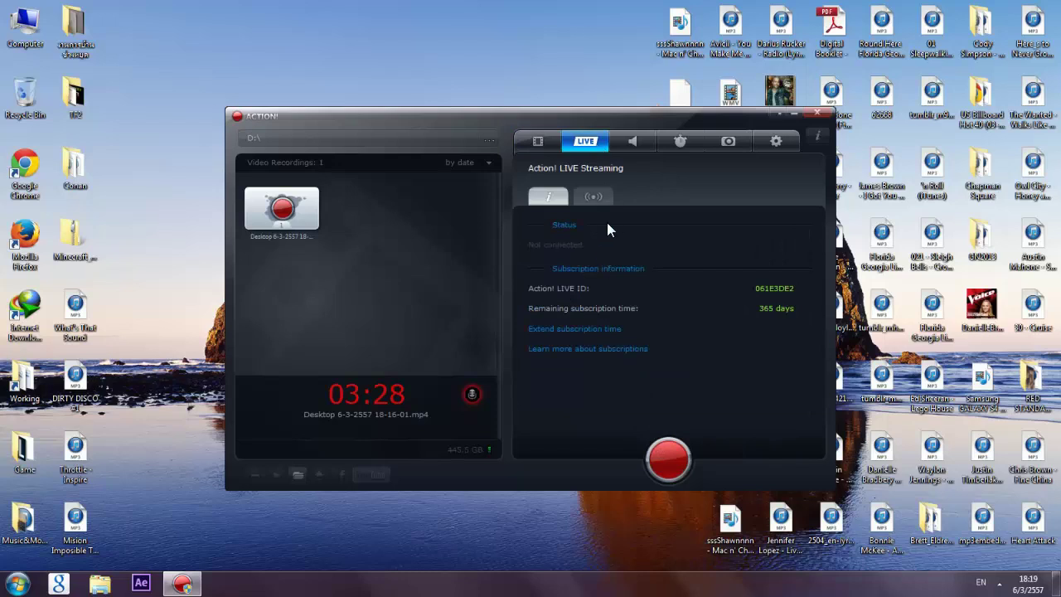
pyautogui.click(593, 198)
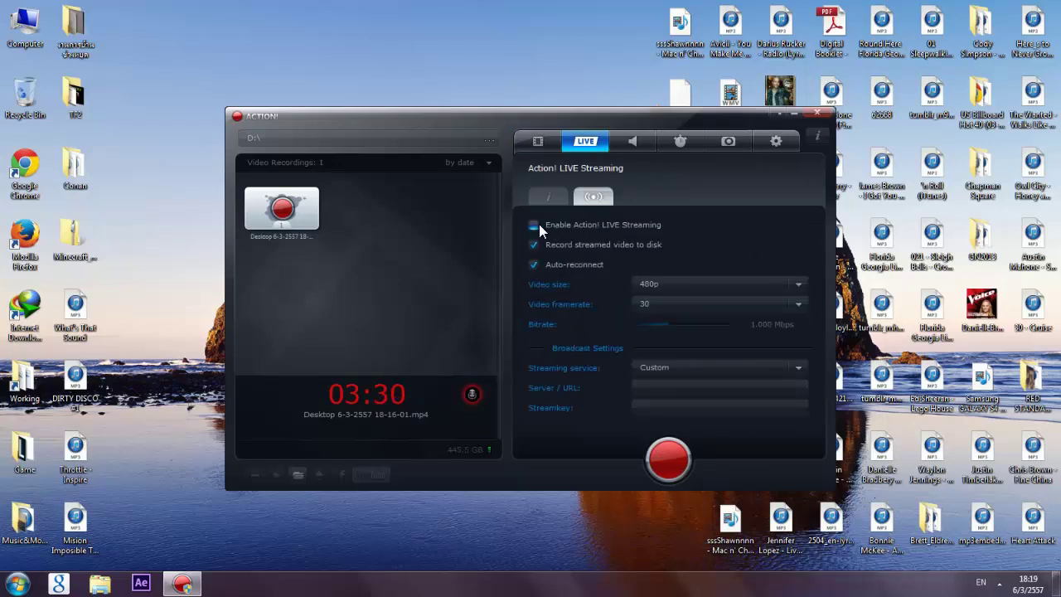
pyautogui.click(546, 197)
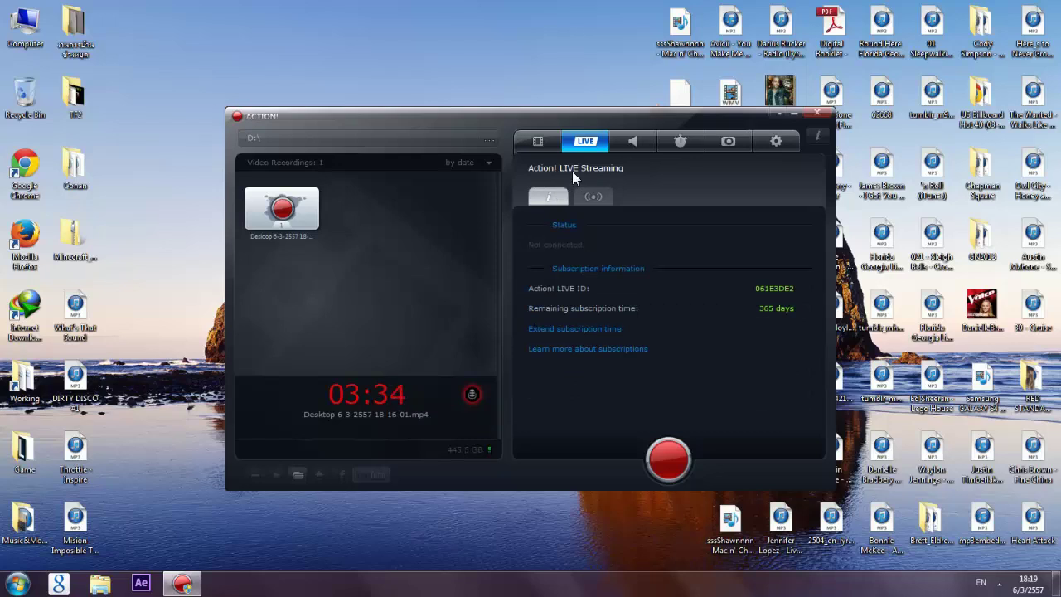
pyautogui.click(605, 198)
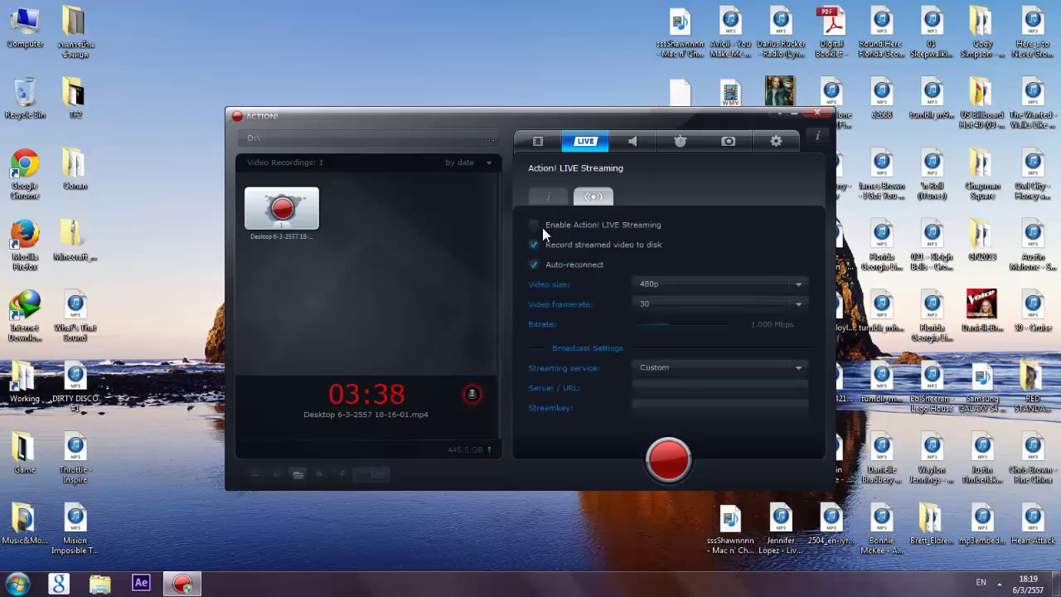
# Examine the LIVE Streaming choices for video size, video framerate and streaming service without changing them.
pyautogui.click(675, 283)
pyautogui.click(658, 261)
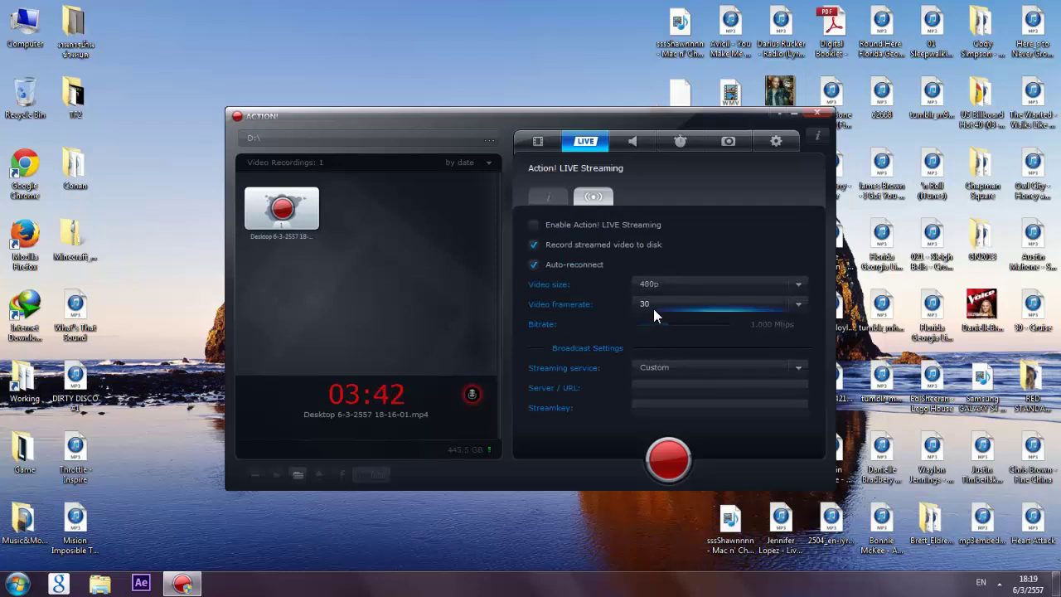
pyautogui.click(653, 305)
pyautogui.click(675, 345)
pyautogui.click(658, 303)
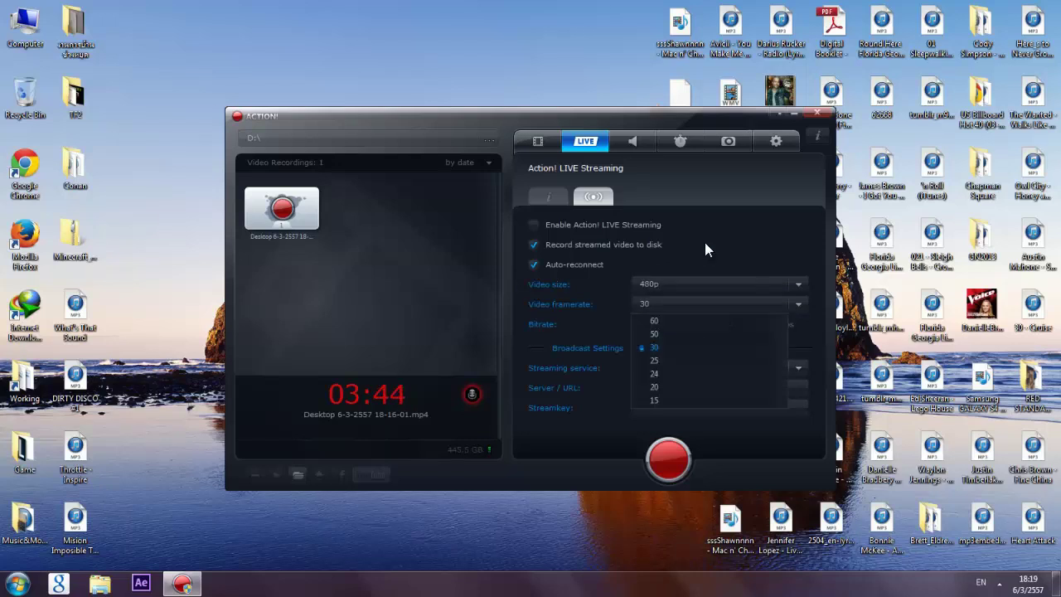
pyautogui.click(643, 348)
pyautogui.click(660, 303)
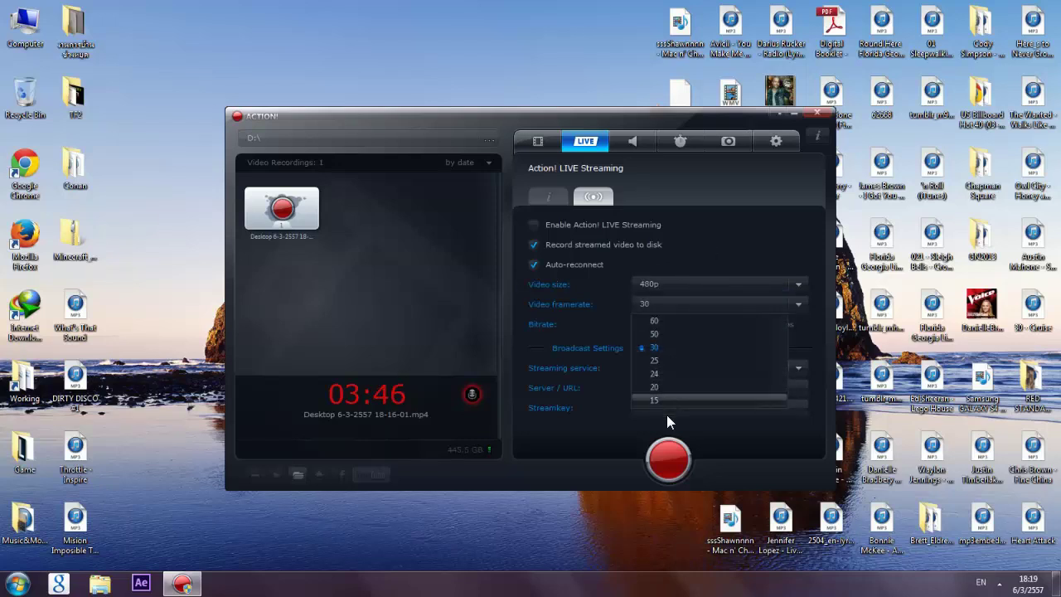
pyautogui.click(669, 347)
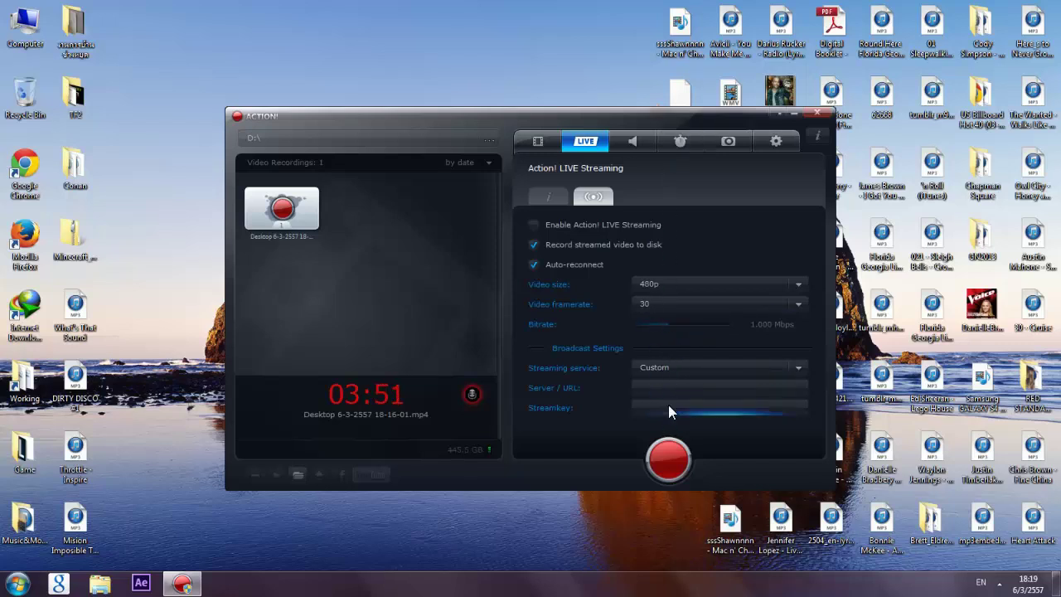
pyautogui.click(659, 367)
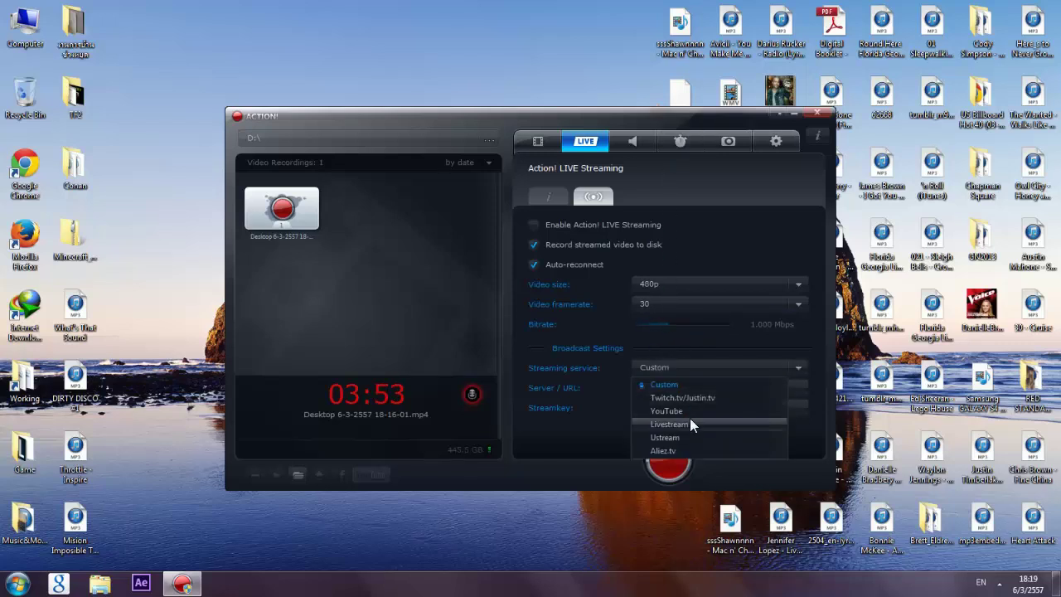
pyautogui.click(607, 421)
# Try out the duration limit for audio recordings, and turn it off again.
pyautogui.click(633, 141)
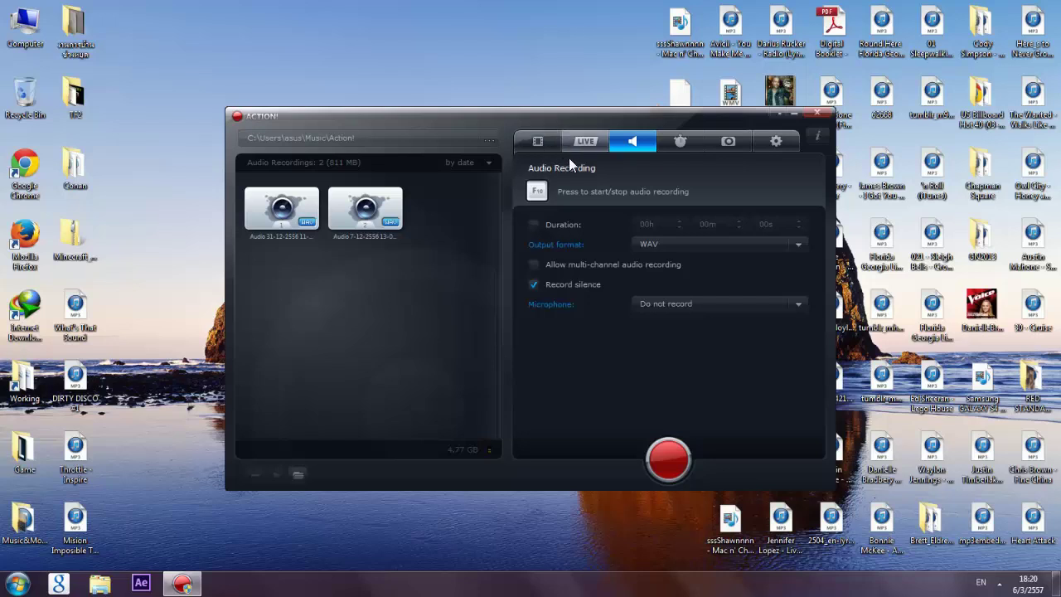
pyautogui.click(532, 224)
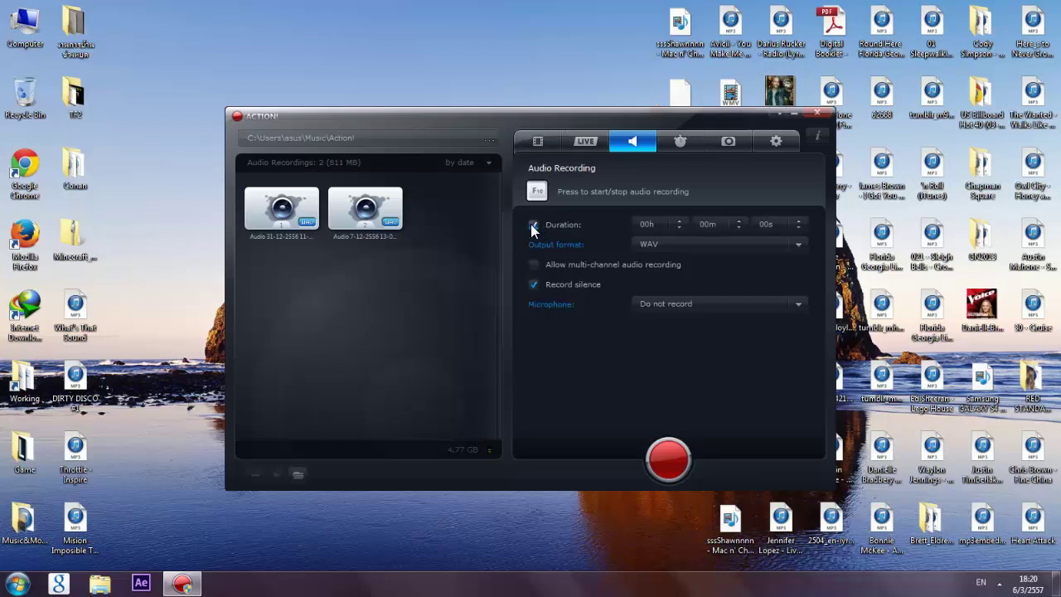
pyautogui.click(532, 224)
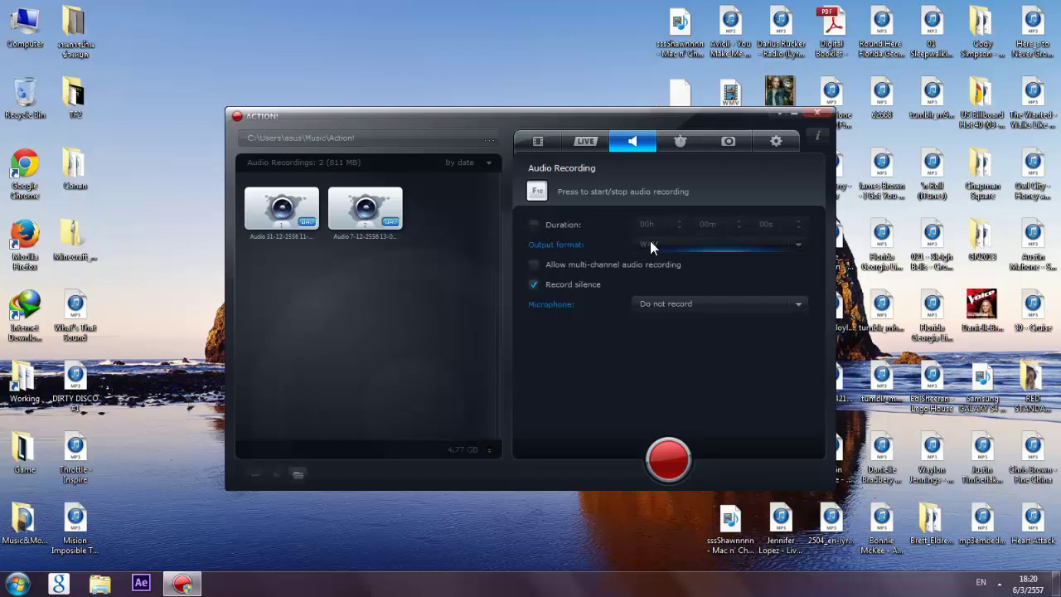
# Examine the output format choices and the microphone recording modes for audio recordings, keeping WAV and Do not record.
pyautogui.click(650, 242)
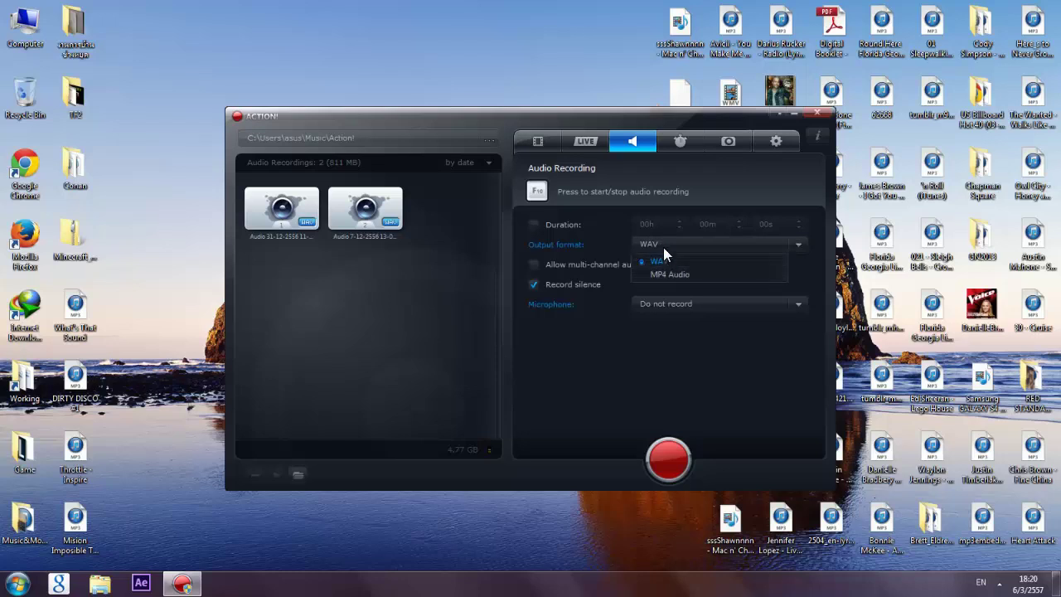
pyautogui.click(662, 240)
pyautogui.click(667, 237)
pyautogui.click(665, 240)
pyautogui.click(642, 303)
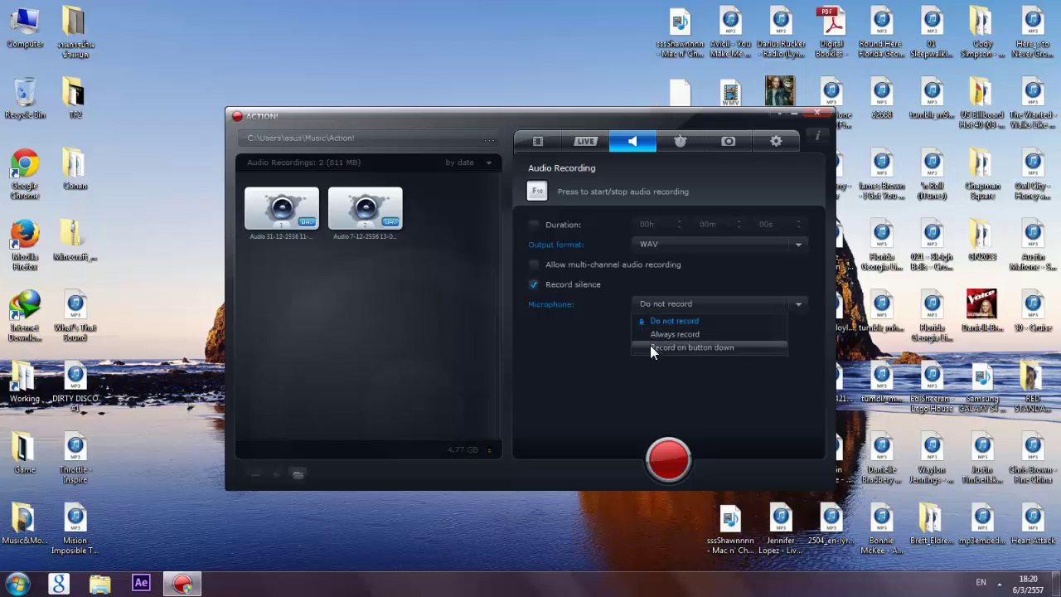
pyautogui.click(668, 320)
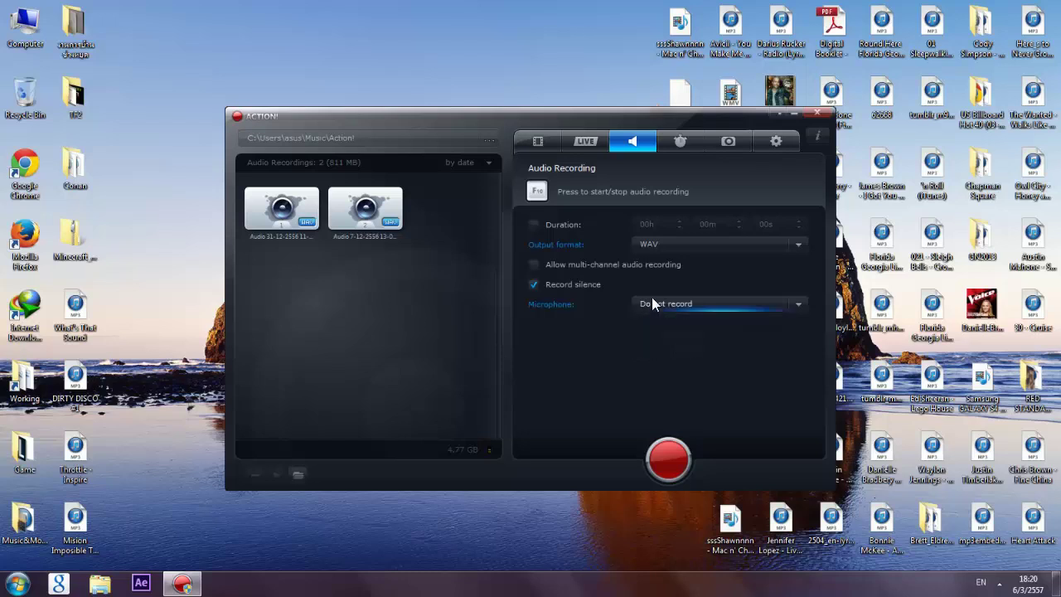
# Examine the benchmarking settings and the screenshot capture settings.
pyautogui.click(682, 141)
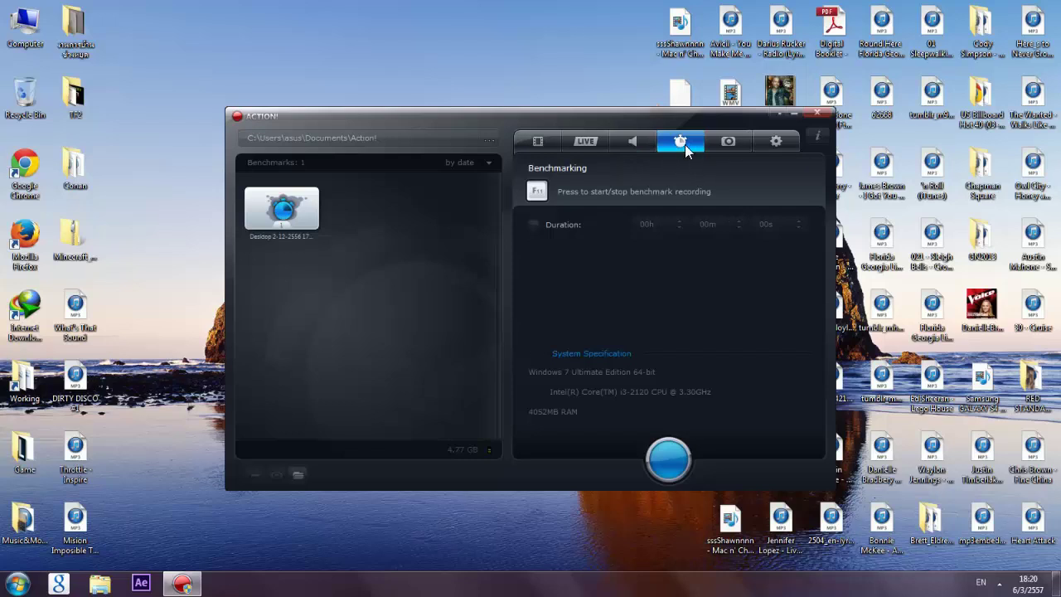
pyautogui.click(722, 141)
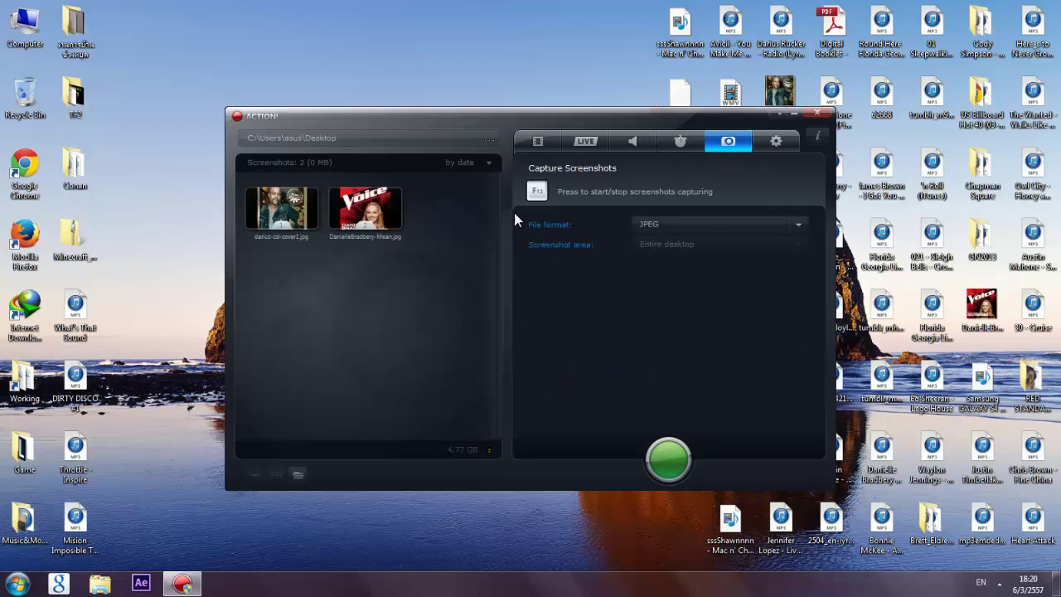
# Bring up a Libraries window in Windows Explorer beside the recorder, and close it again.
pyautogui.click(114, 581)
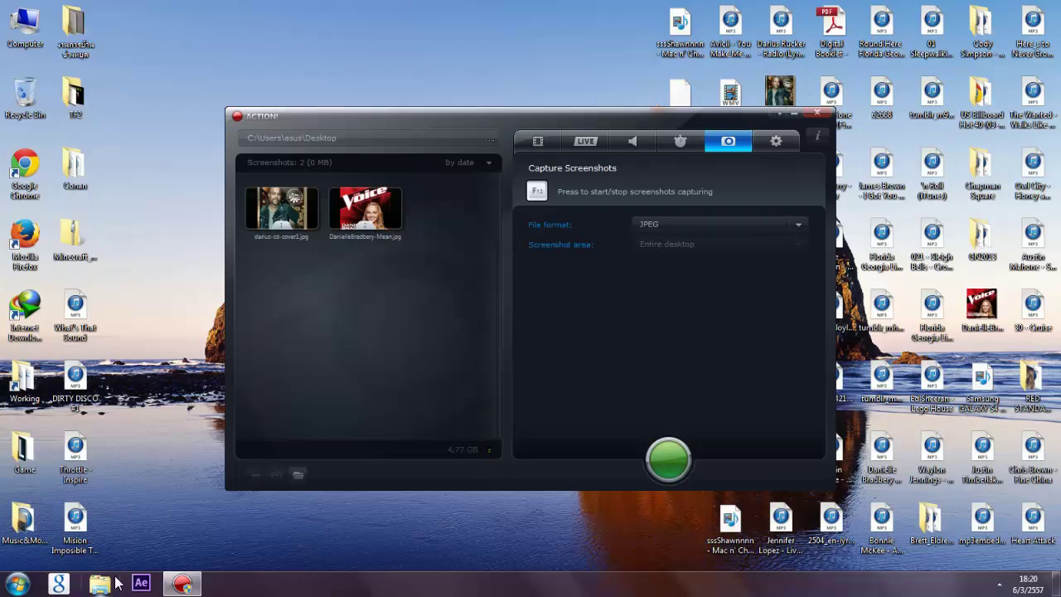
pyautogui.click(182, 583)
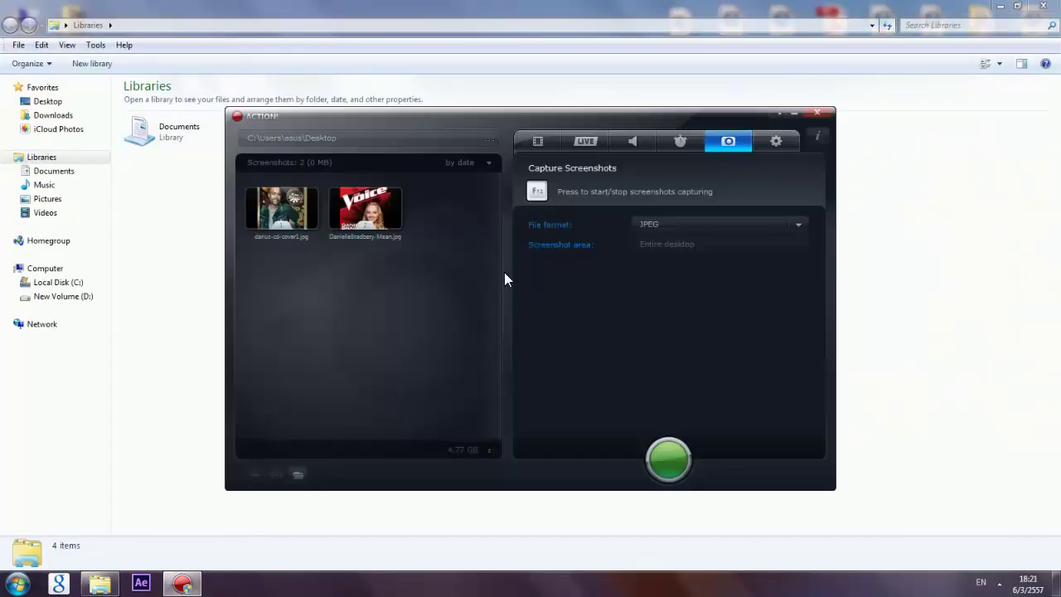
pyautogui.click(139, 183)
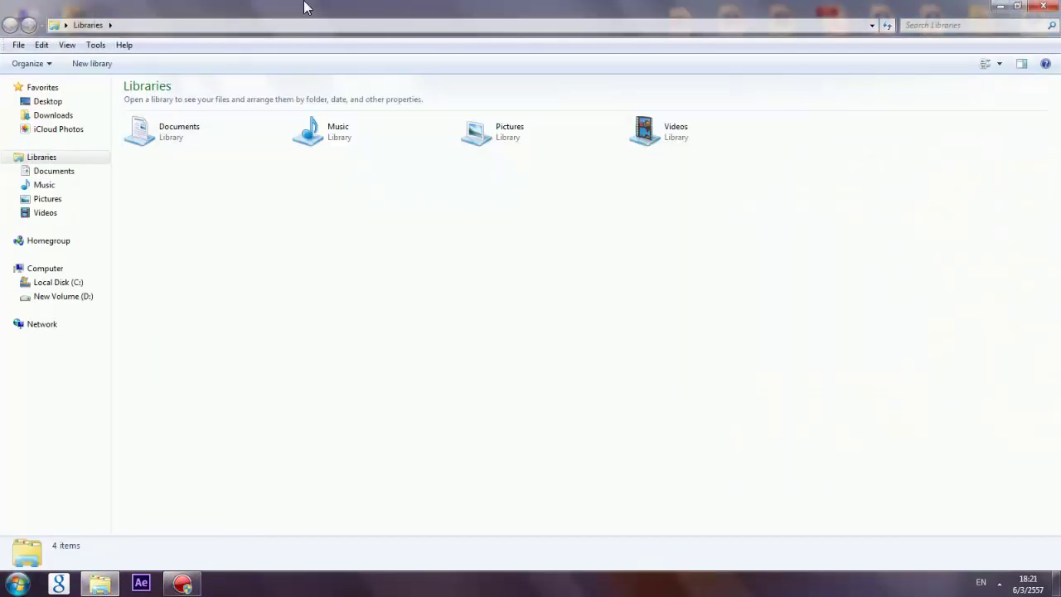
pyautogui.click(1053, 6)
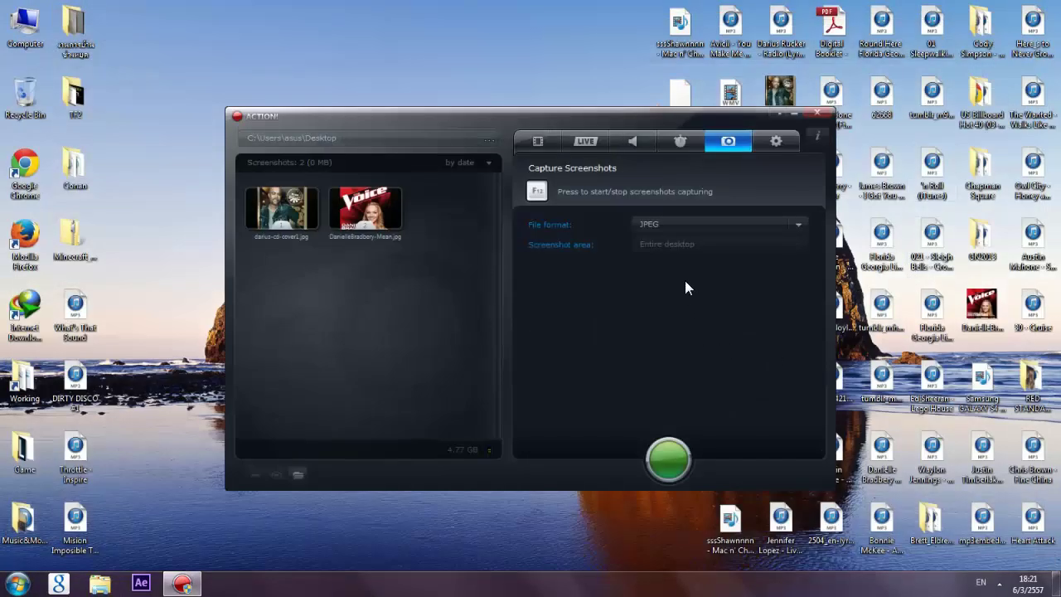
# Examine the file format choices for screenshots without changing them, and return to the video recording settings.
pyautogui.click(680, 226)
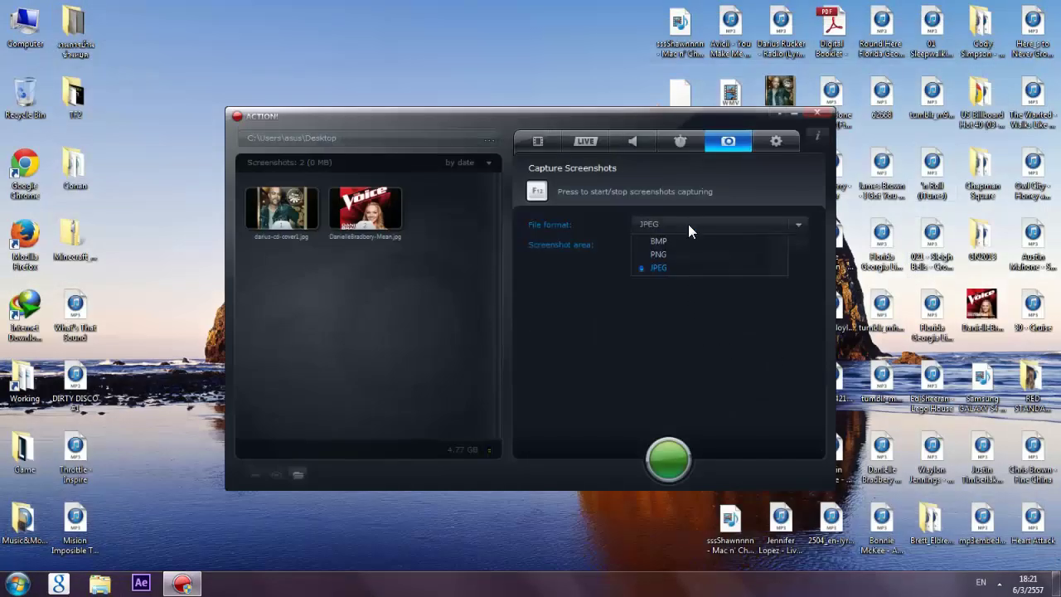
pyautogui.click(688, 224)
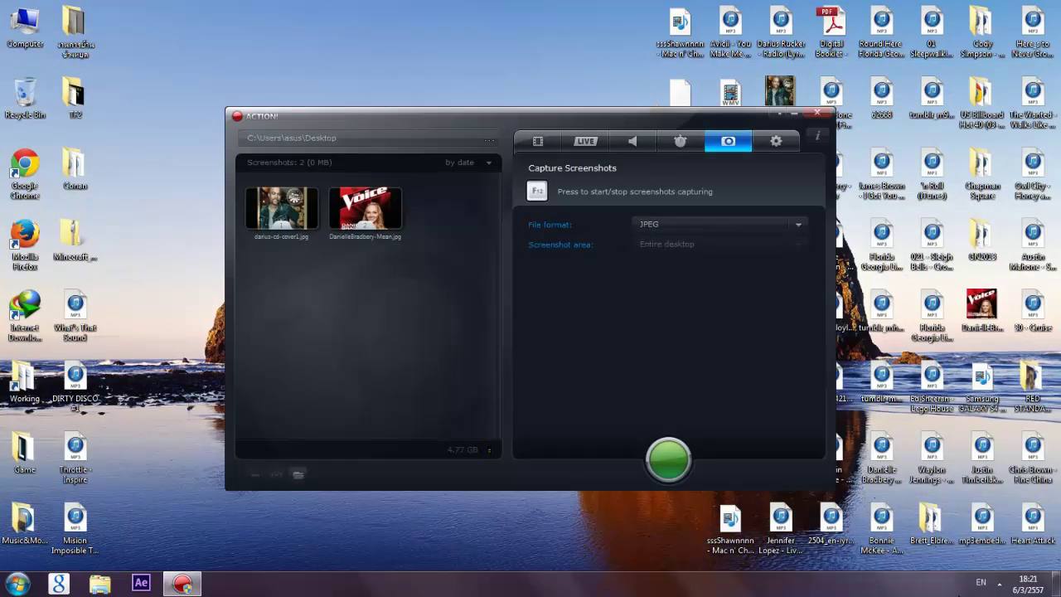
pyautogui.click(535, 142)
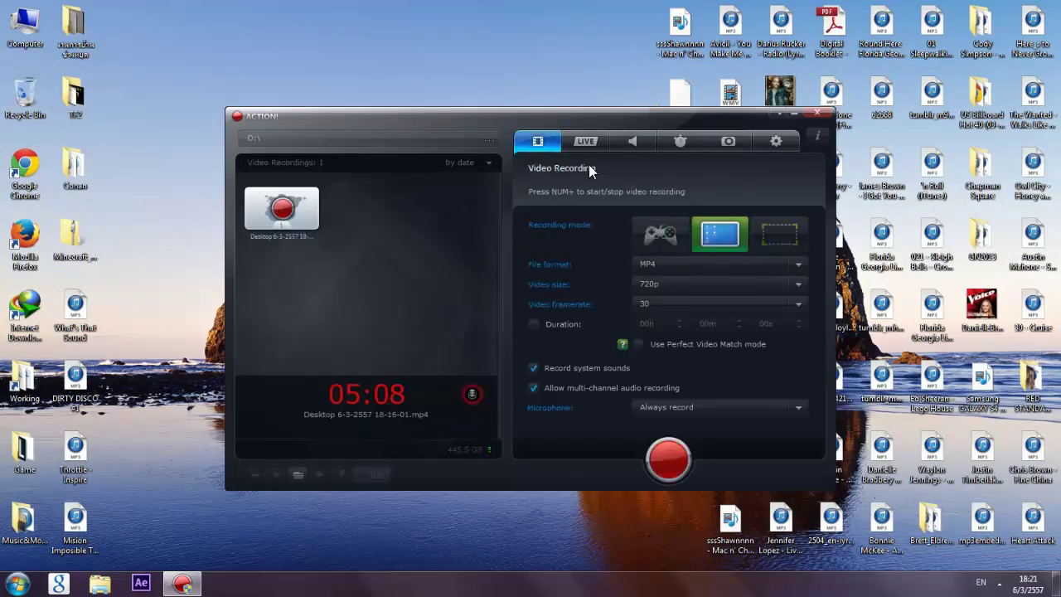
# Examine the general settings and the full list of interface languages, keeping English.
pyautogui.click(783, 143)
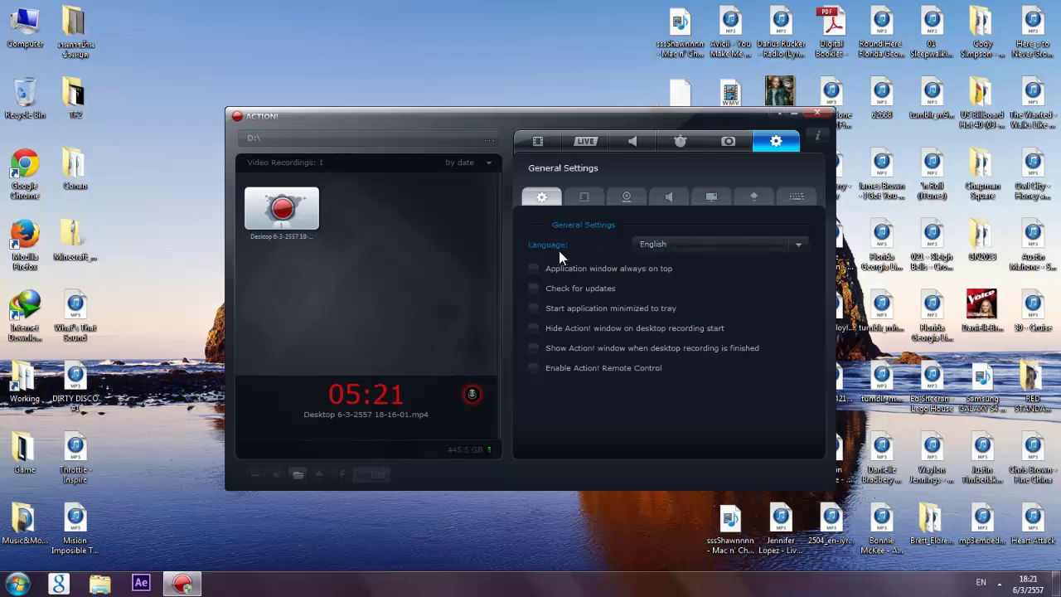
pyautogui.click(636, 243)
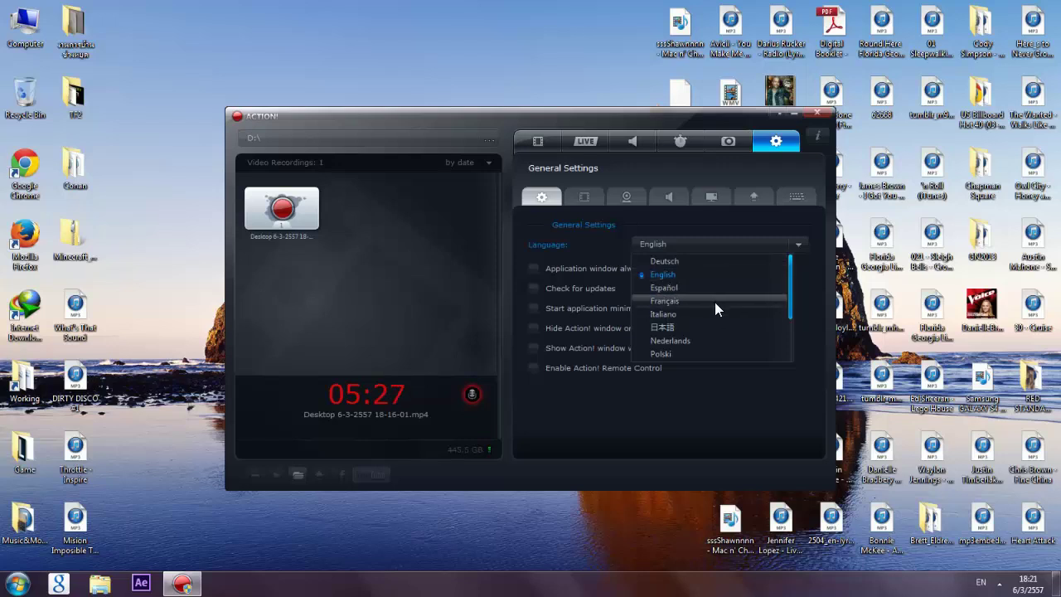
pyautogui.click(733, 400)
pyautogui.click(685, 242)
pyautogui.scroll(-2, 700, 332)
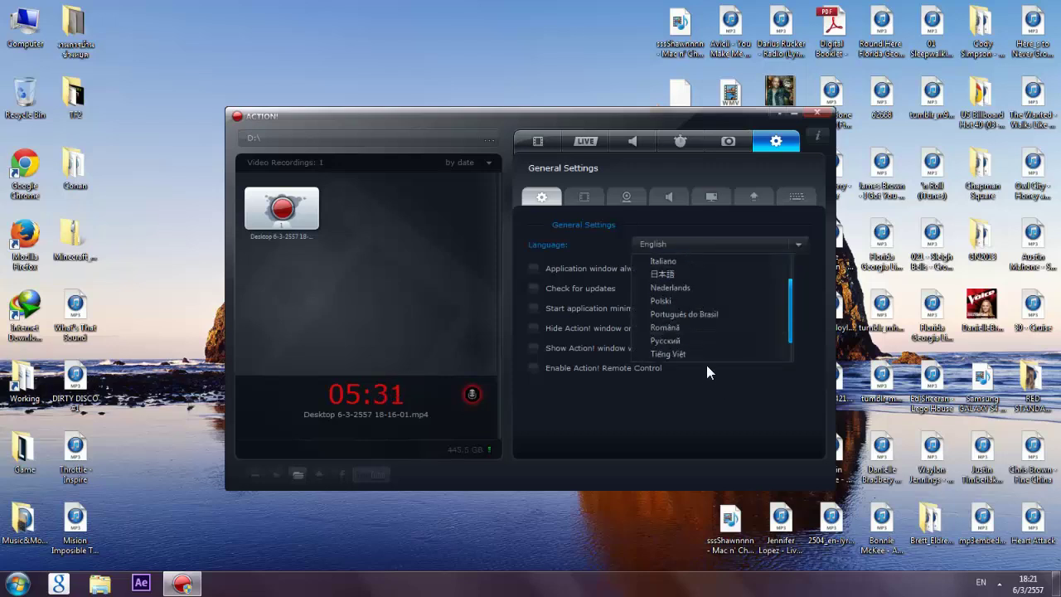
pyautogui.click(689, 418)
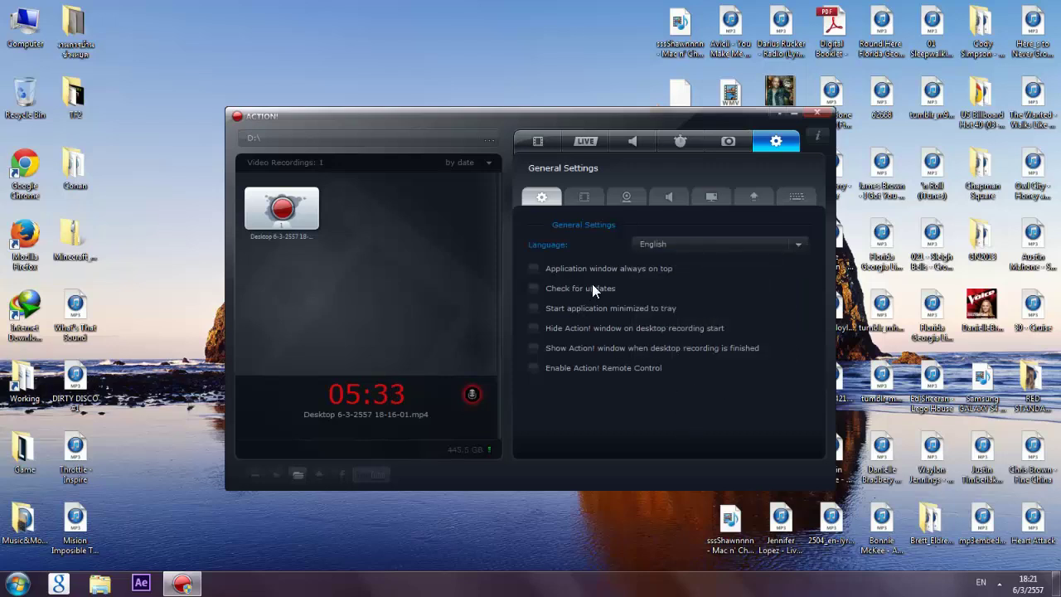
# Try out the always-on-top option for the application window over a Libraries window, and turn the option off again.
pyautogui.click(532, 268)
pyautogui.click(99, 583)
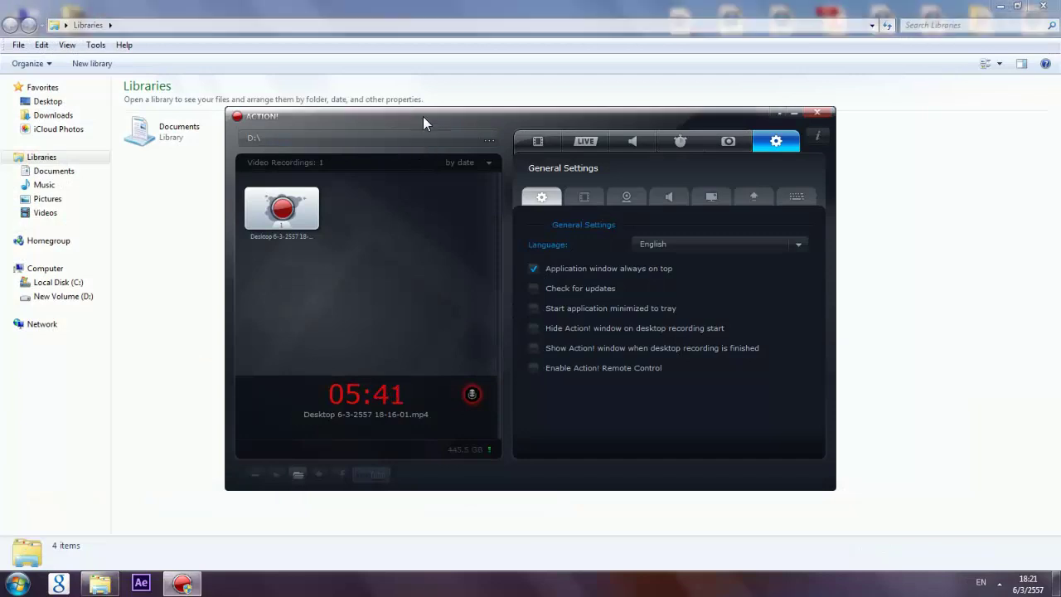
pyautogui.moveTo(530, 114); pyautogui.dragTo(545, 114)
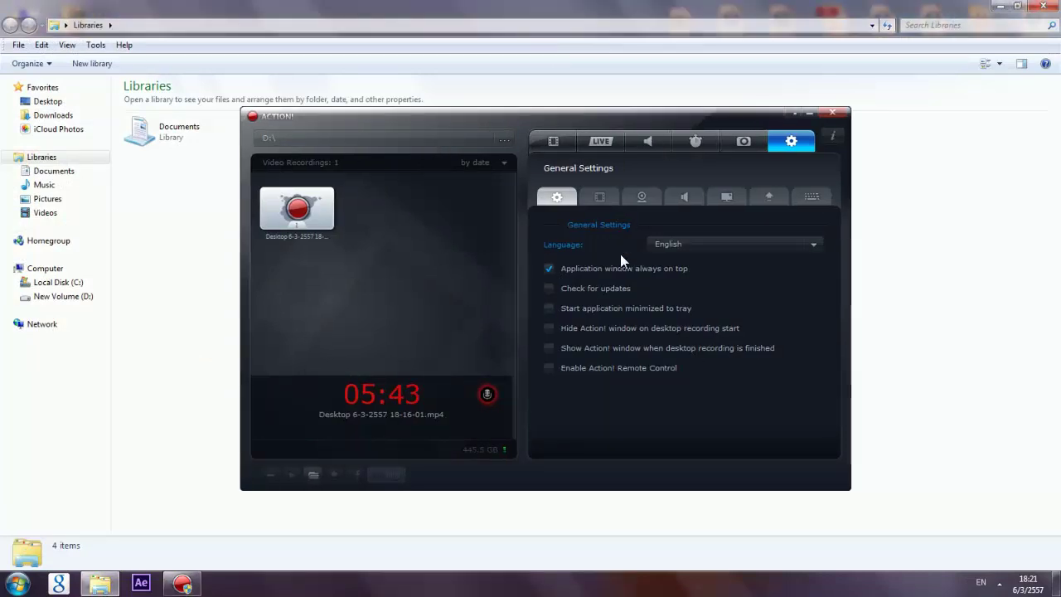
pyautogui.click(547, 268)
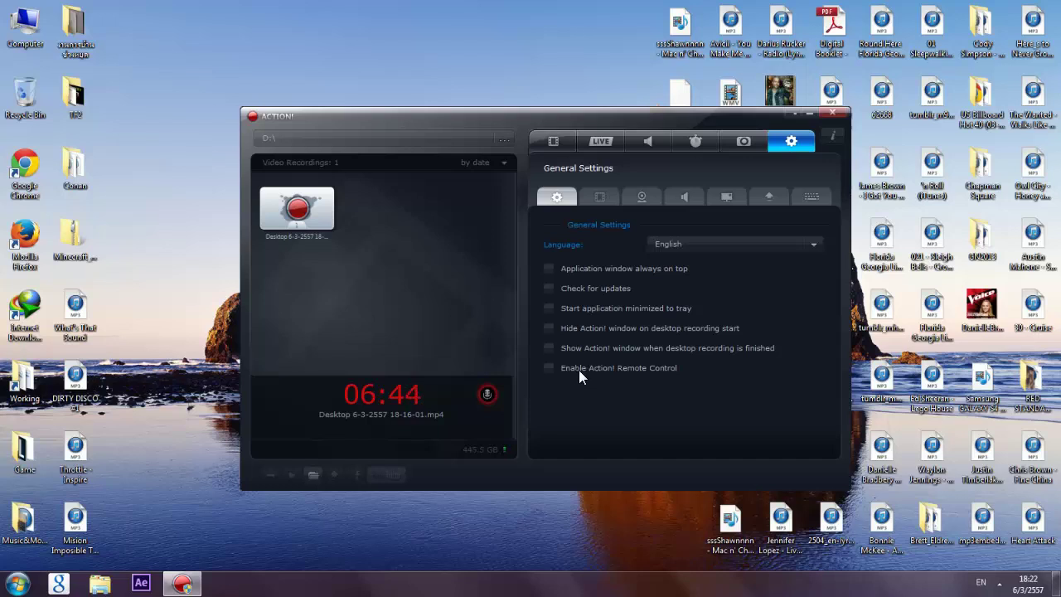
# Examine the advanced video recording settings and the video quality choices, keeping Normal.
pyautogui.click(608, 195)
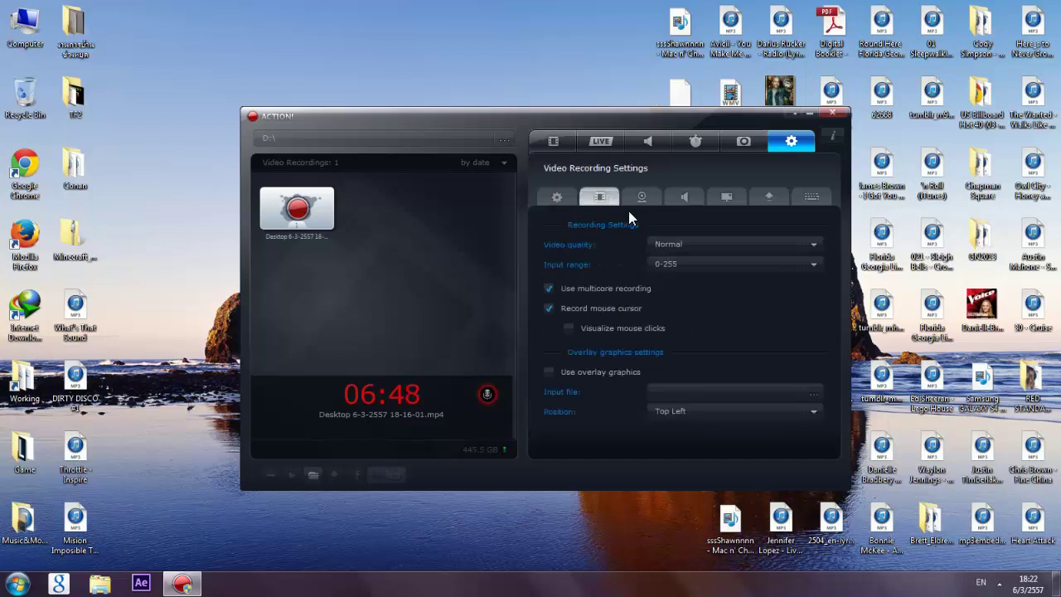
pyautogui.click(680, 244)
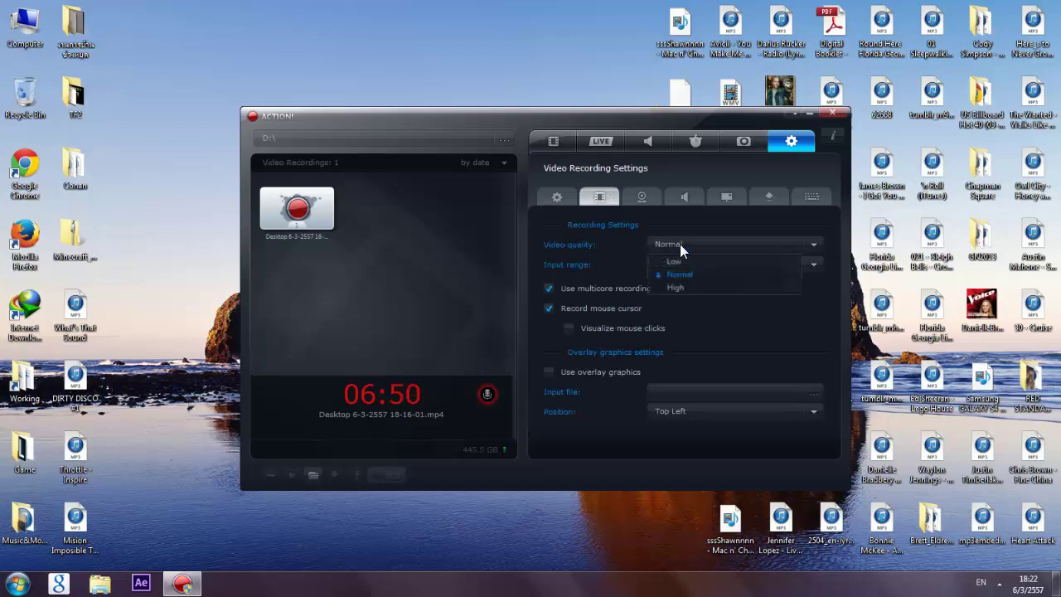
pyautogui.click(688, 241)
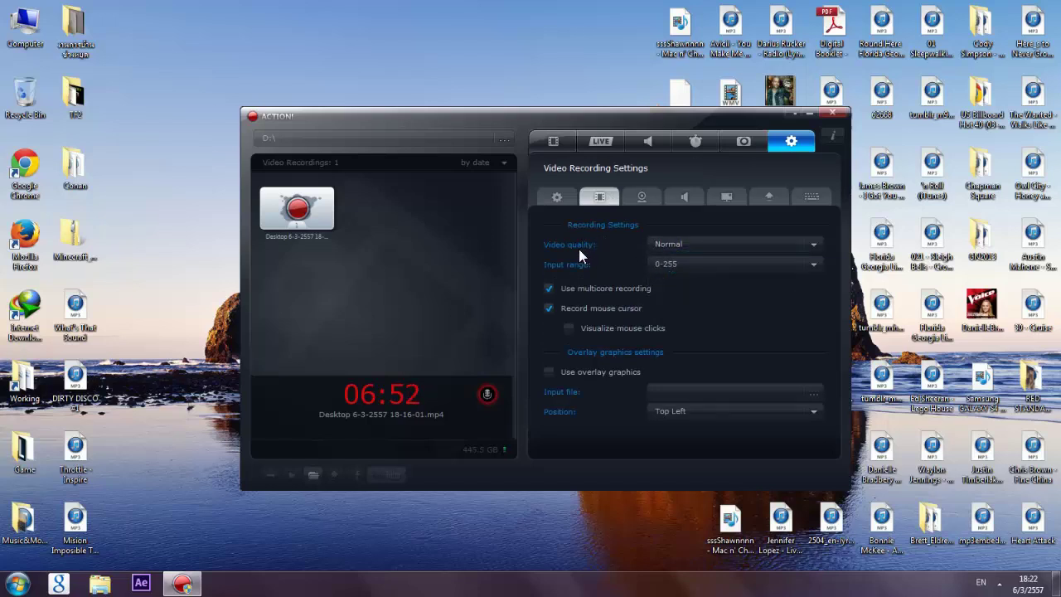
pyautogui.click(674, 243)
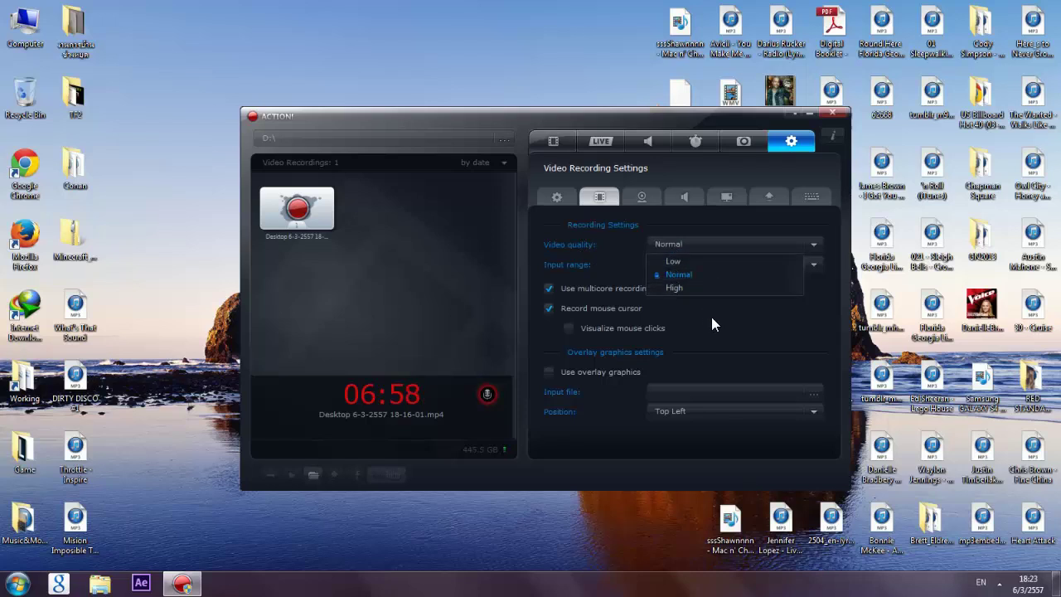
pyautogui.click(712, 317)
pyautogui.click(674, 249)
pyautogui.click(703, 320)
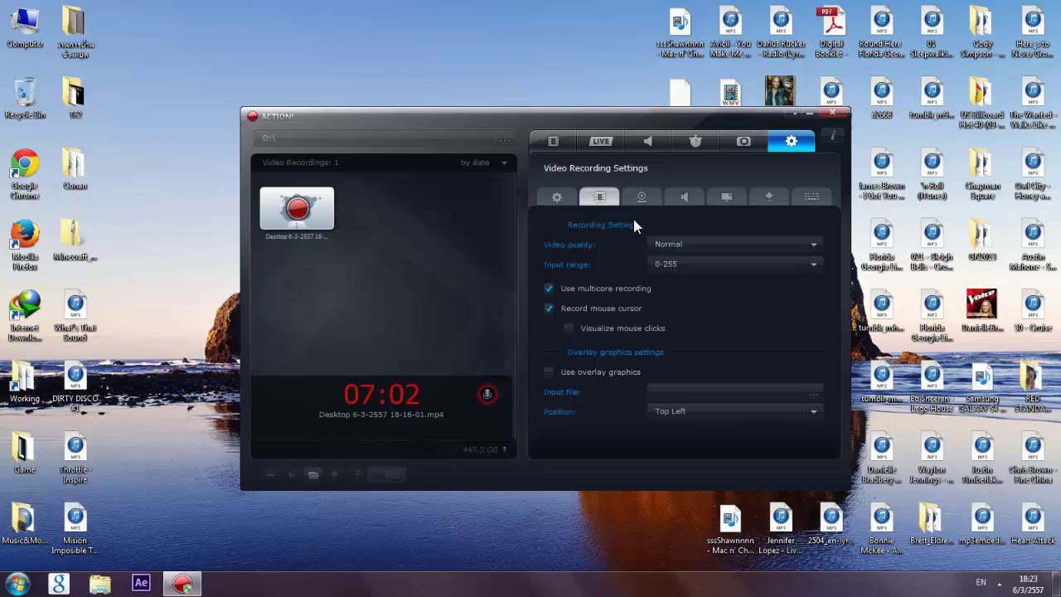
# Review the main video recording options again, and examine the multicore recording option in the advanced video recording settings.
pyautogui.click(550, 143)
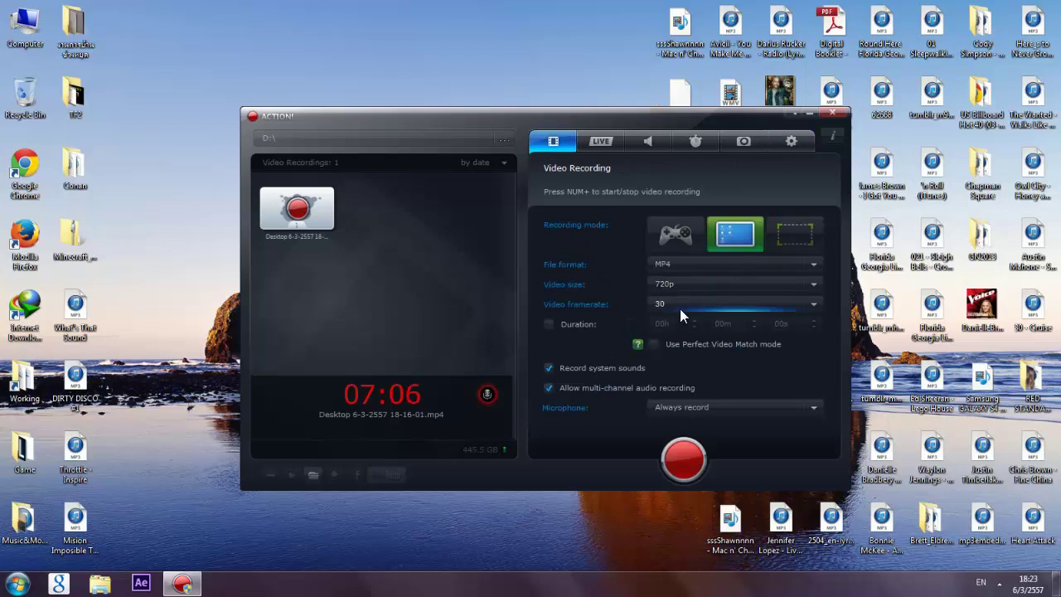
pyautogui.click(785, 146)
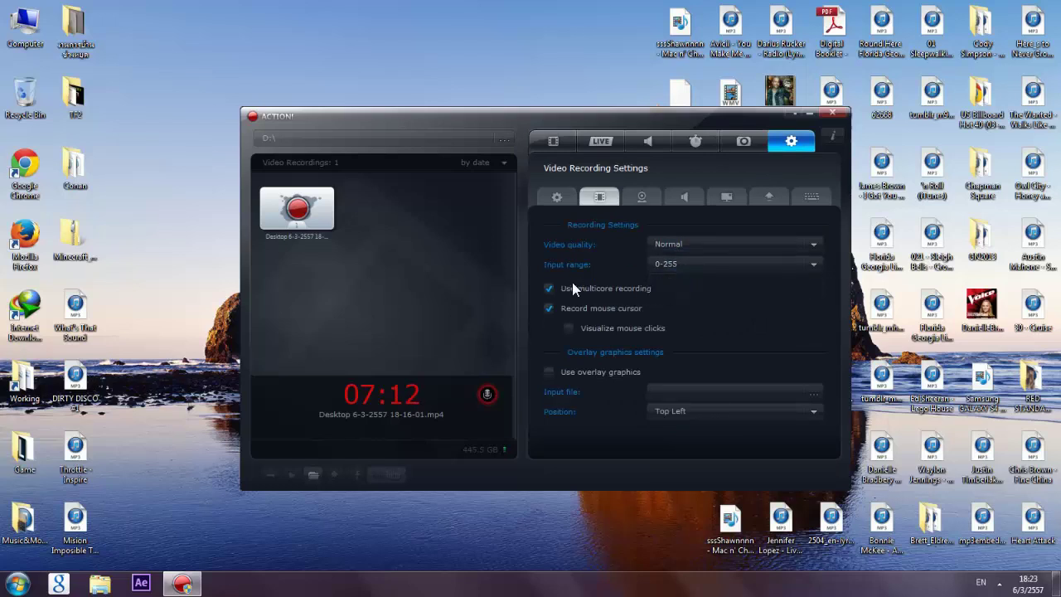
pyautogui.click(548, 288)
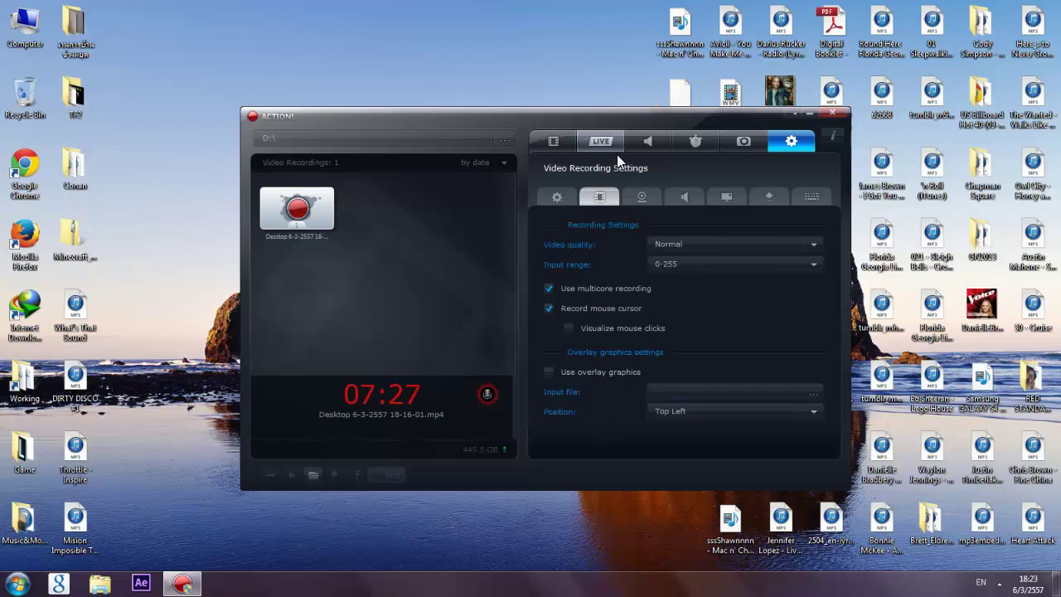
# Examine the webcam settings, including the recording mode choices and available Webcam 1 devices, keeping both on Do not record.
pyautogui.click(641, 196)
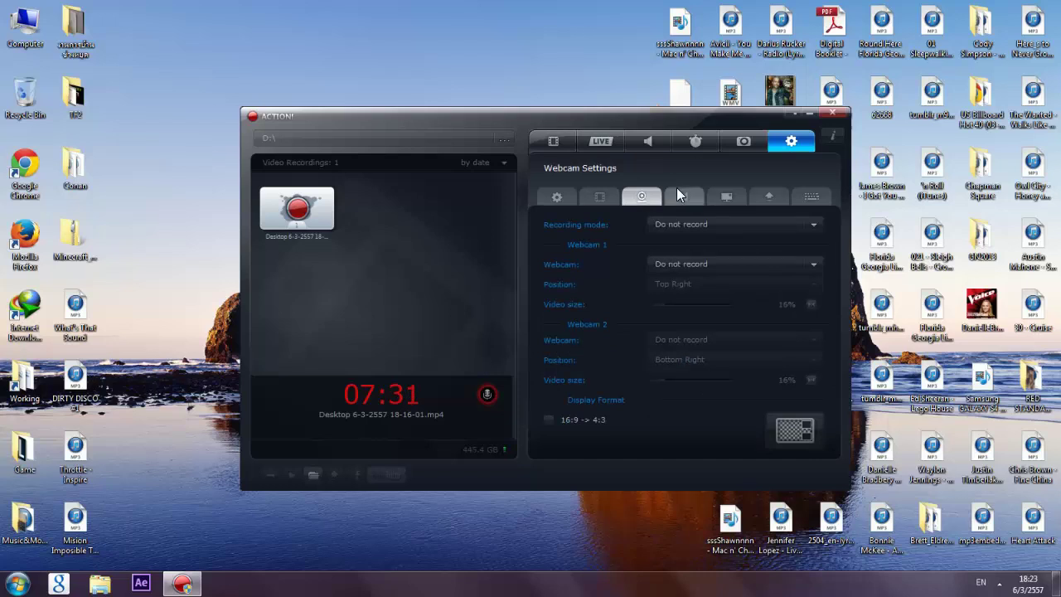
pyautogui.click(681, 224)
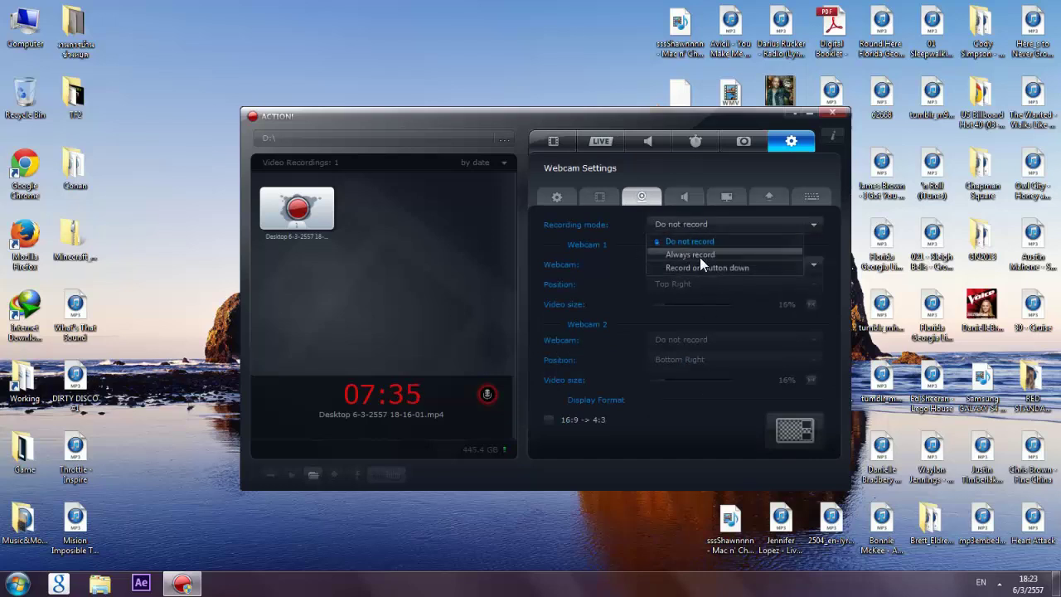
pyautogui.click(595, 243)
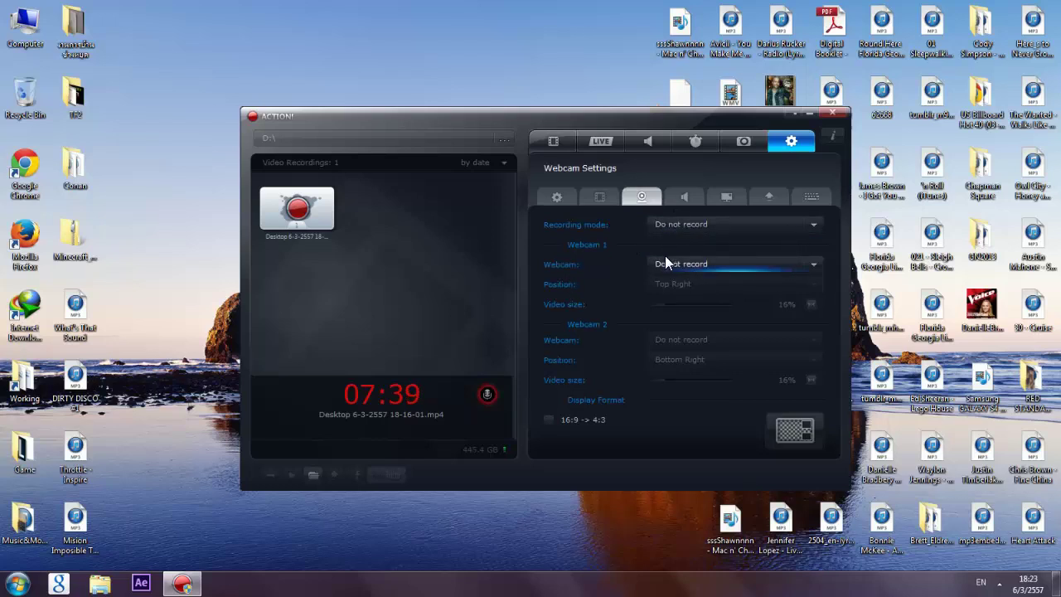
pyautogui.click(681, 225)
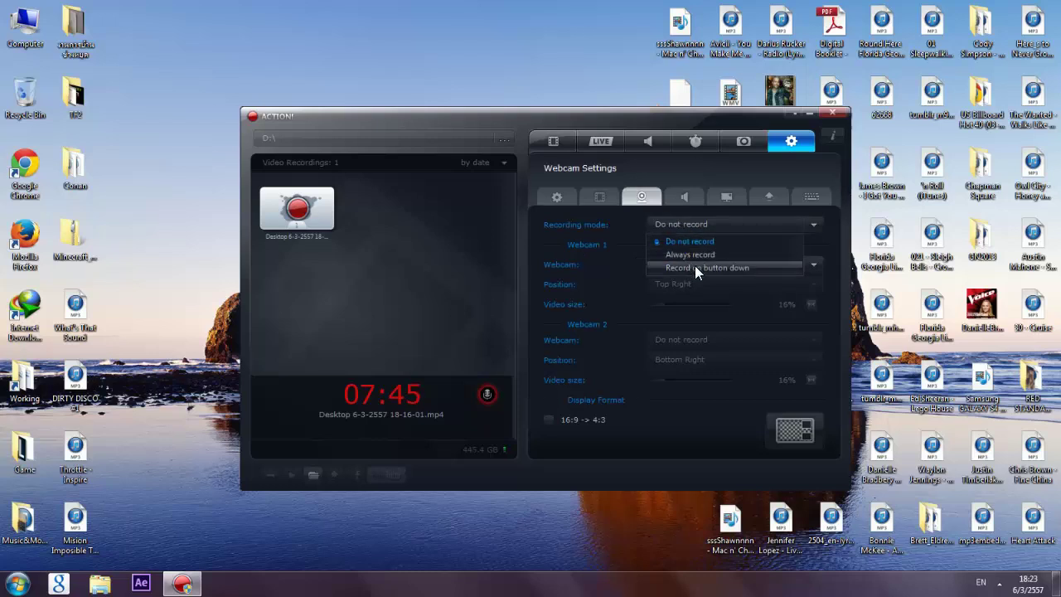
pyautogui.click(574, 245)
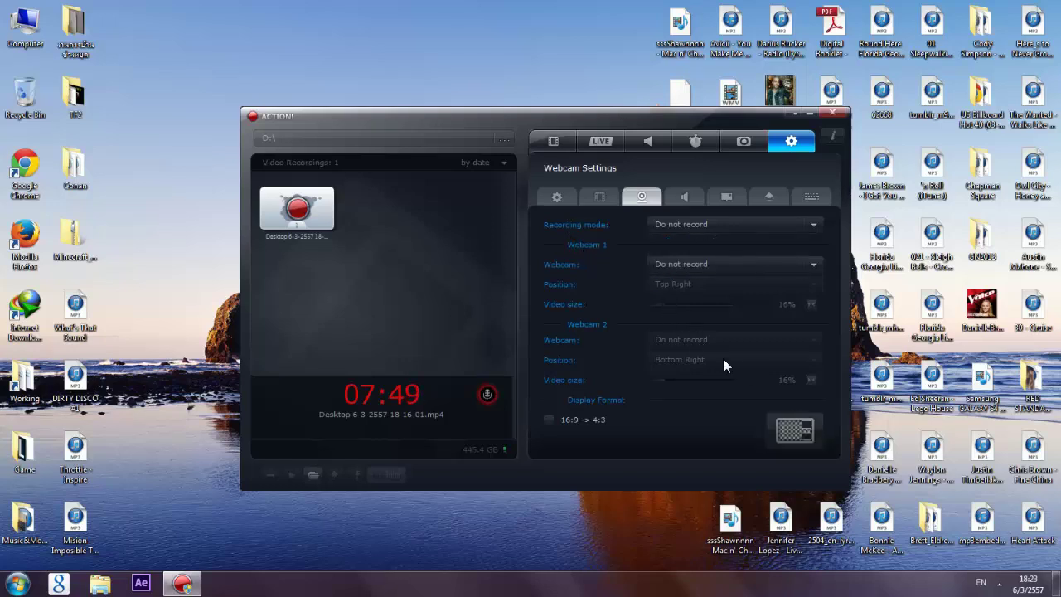
pyautogui.click(716, 263)
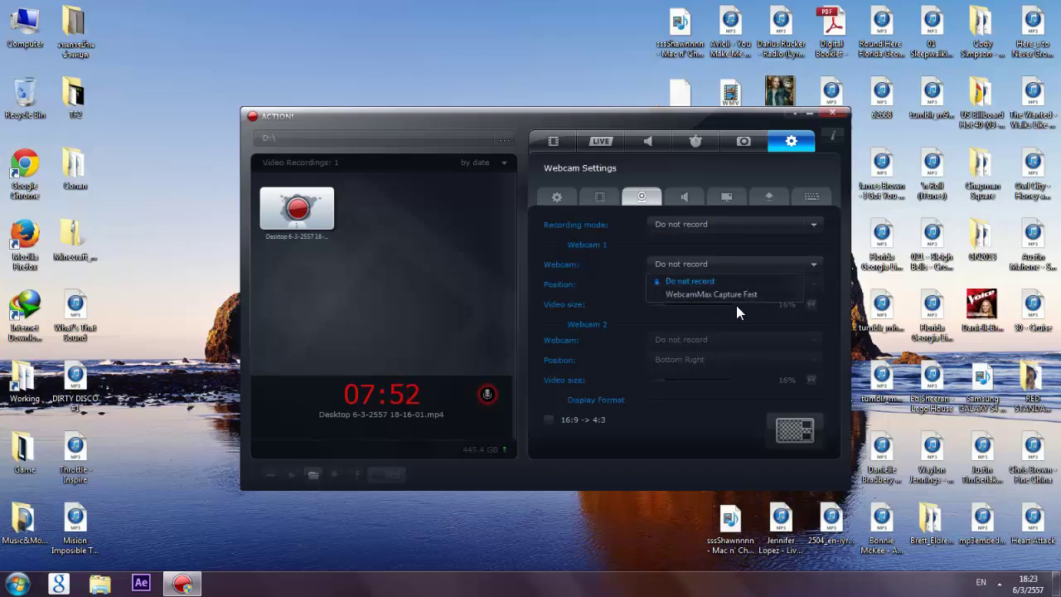
pyautogui.click(640, 259)
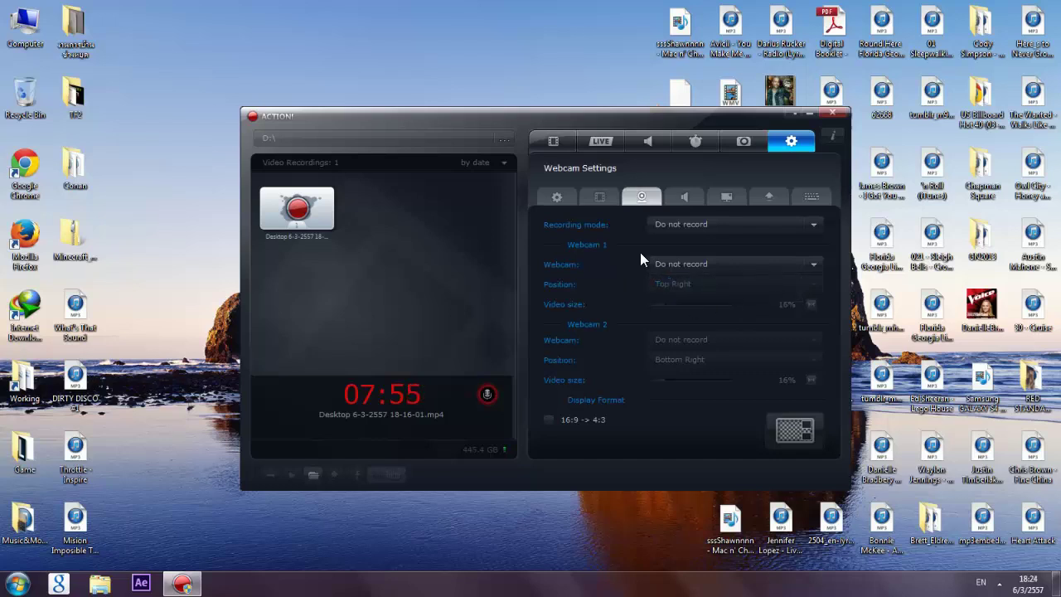
# Examine the advanced audio settings, including the microphone and system sound devices, audio balance and AAC bitrate, keeping the current choices.
pyautogui.click(683, 199)
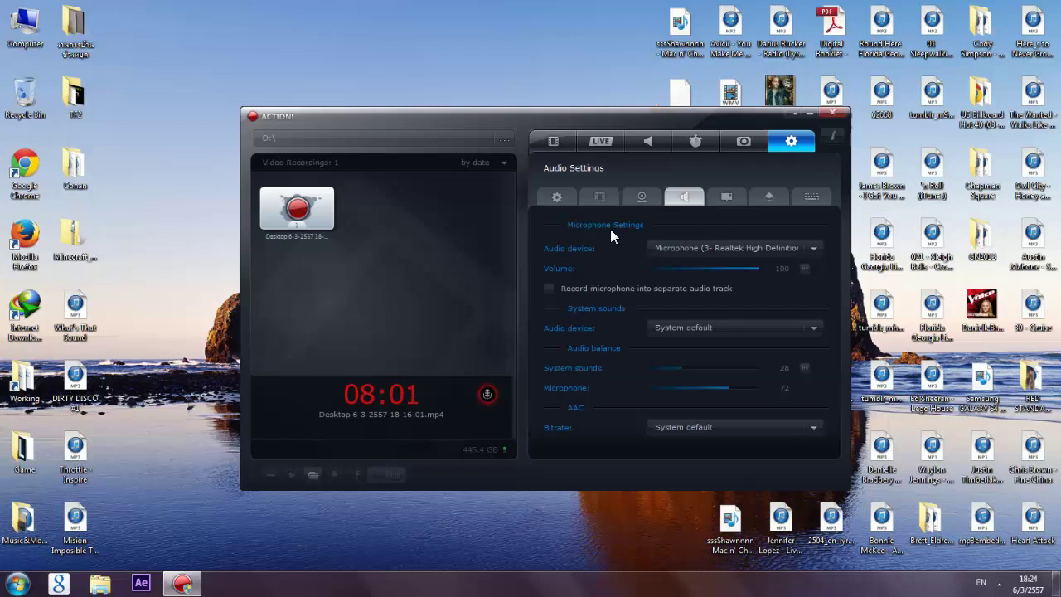
pyautogui.click(721, 248)
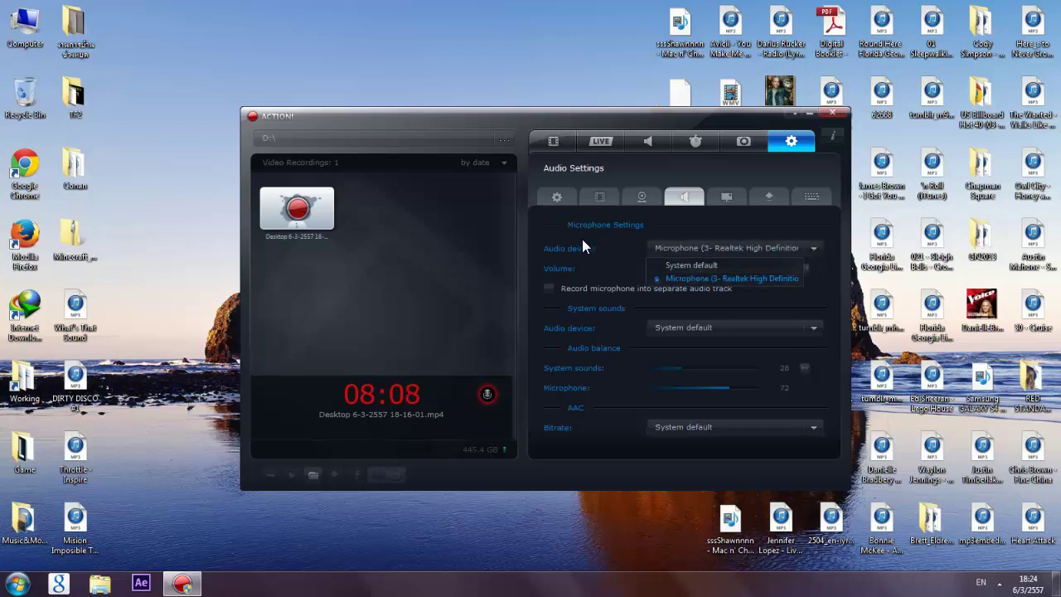
pyautogui.click(589, 288)
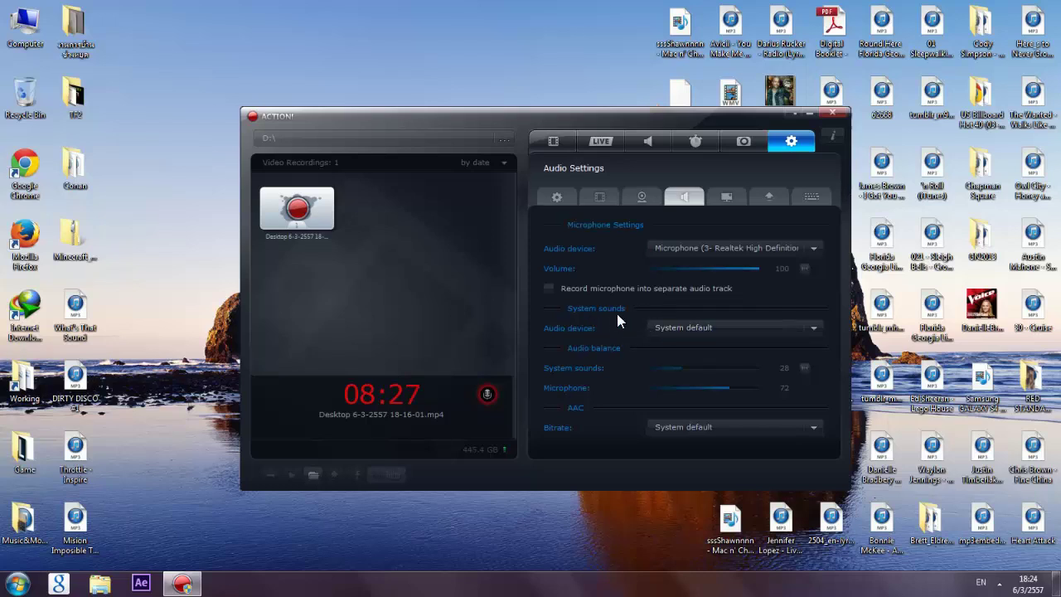
pyautogui.click(722, 328)
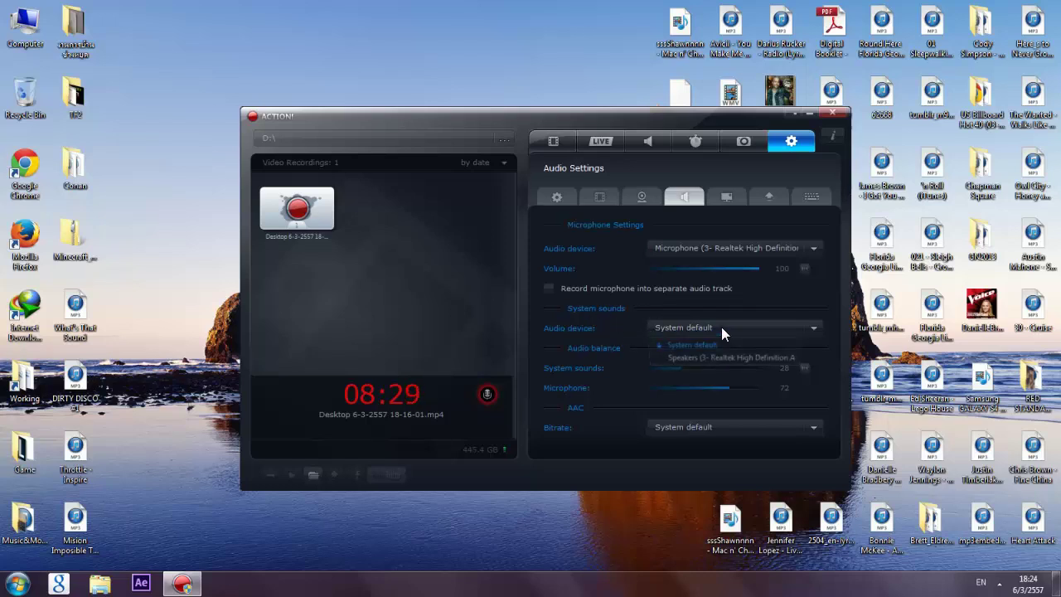
pyautogui.click(659, 343)
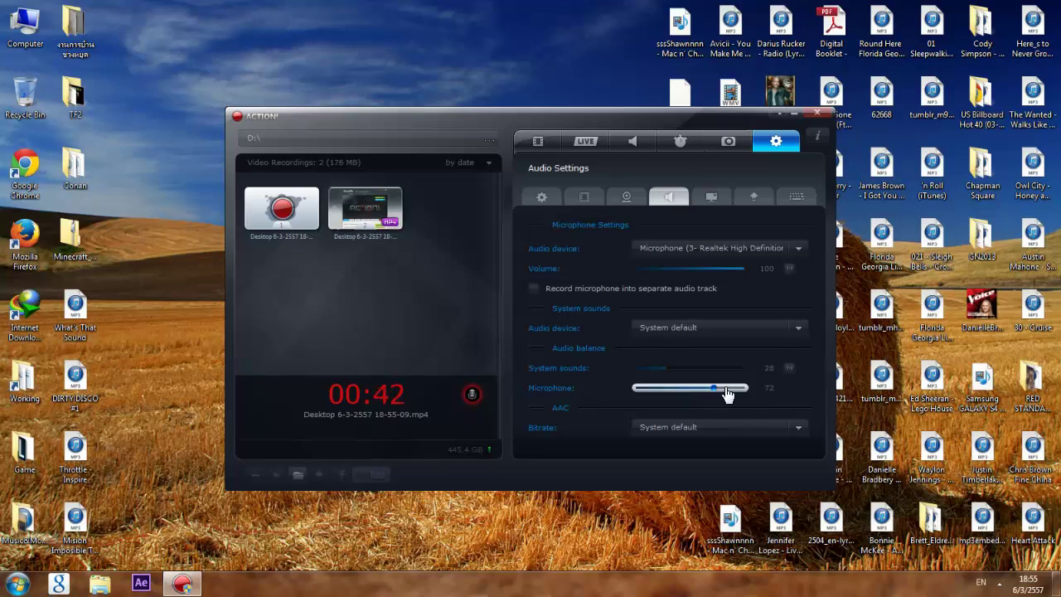
pyautogui.click(661, 430)
pyautogui.click(661, 429)
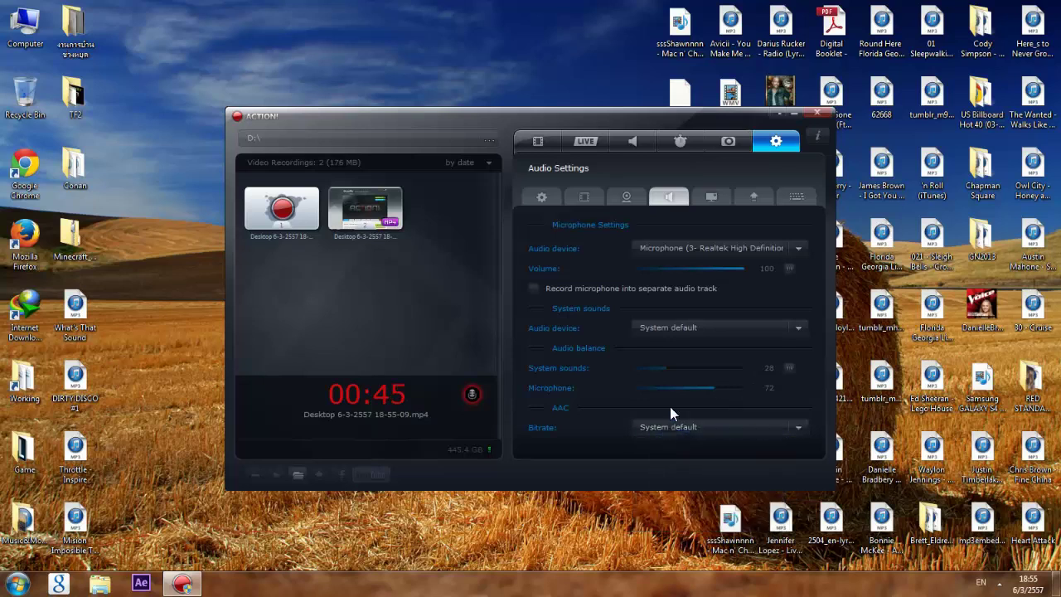
# Examine the HUD settings for hiding and recording the HUD, comparing them with the main video recording options.
pyautogui.click(699, 202)
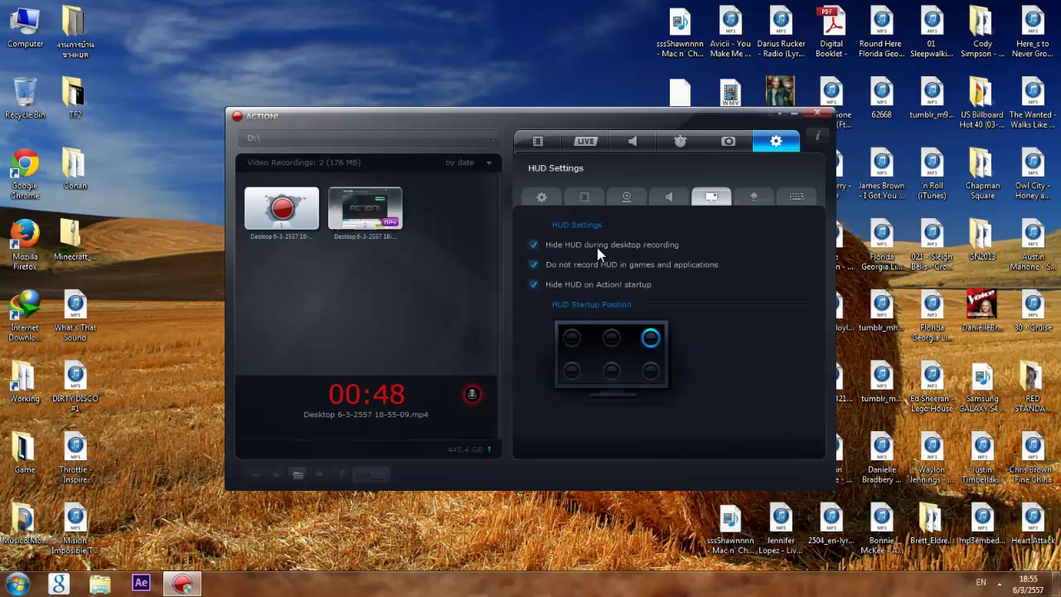
pyautogui.click(536, 146)
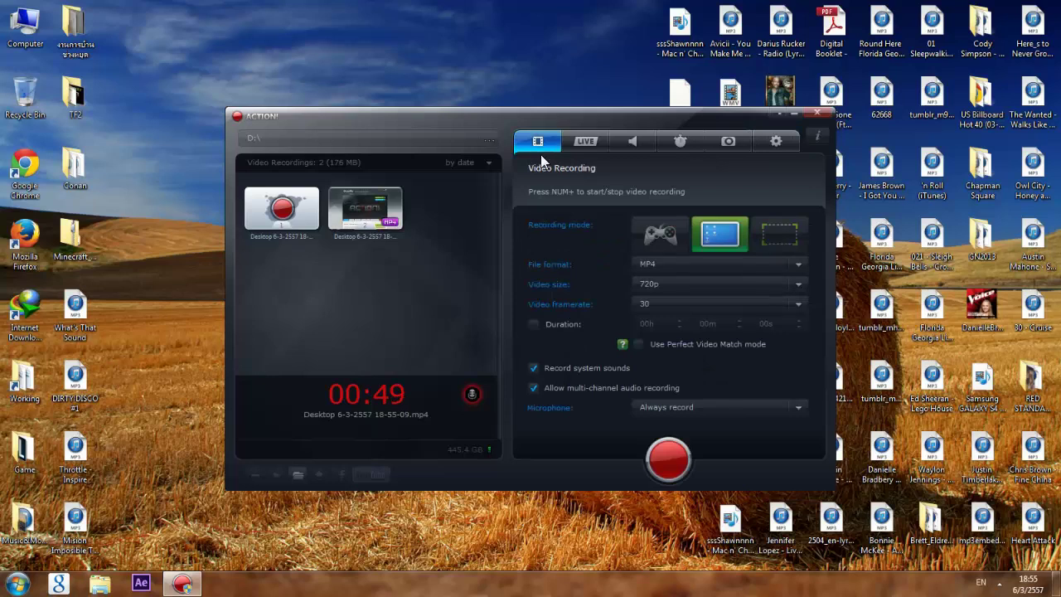
pyautogui.click(777, 144)
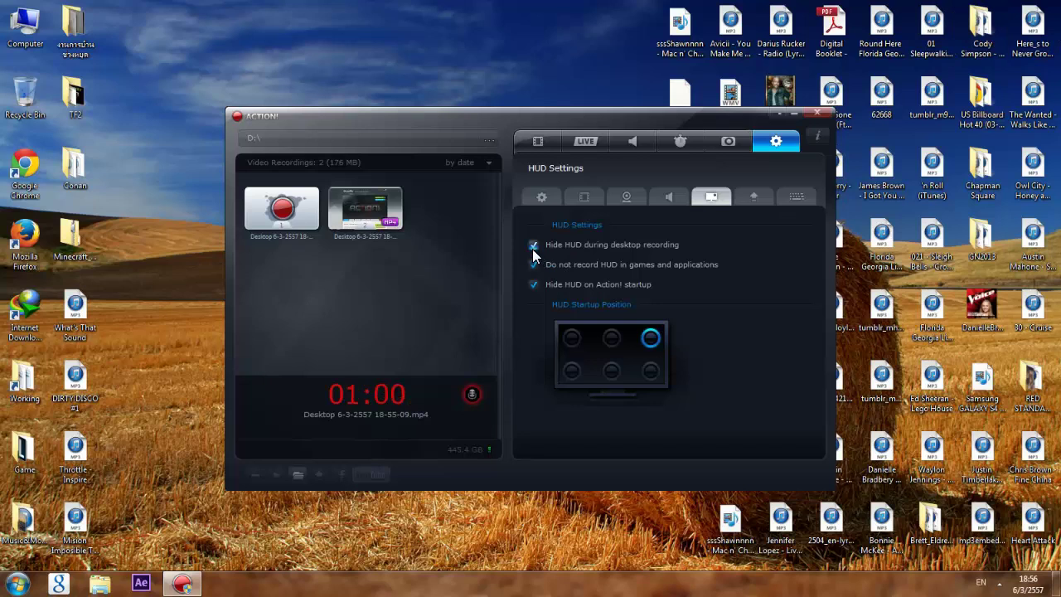
pyautogui.click(539, 142)
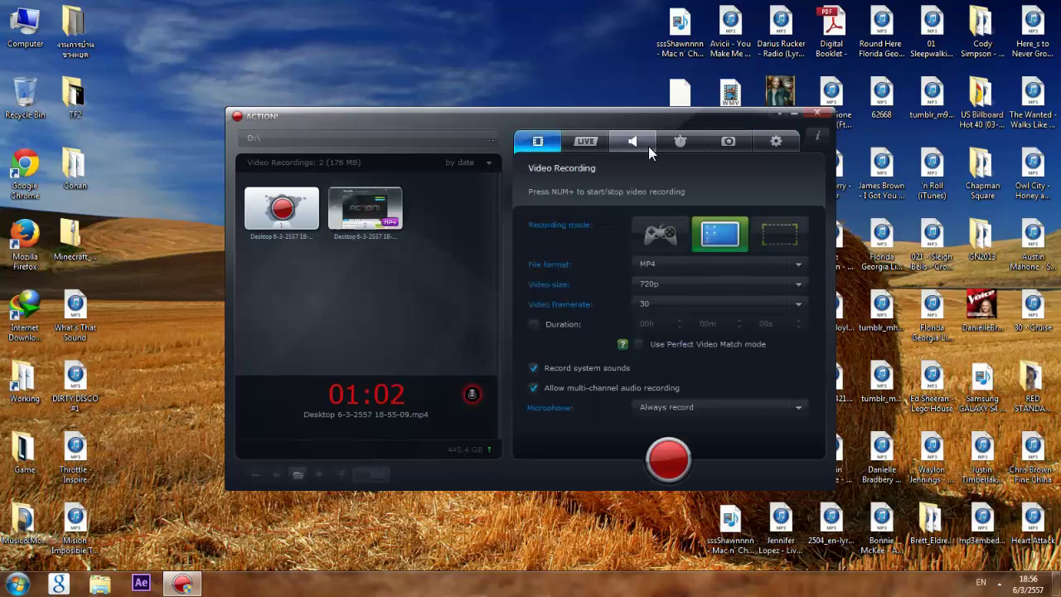
pyautogui.click(756, 142)
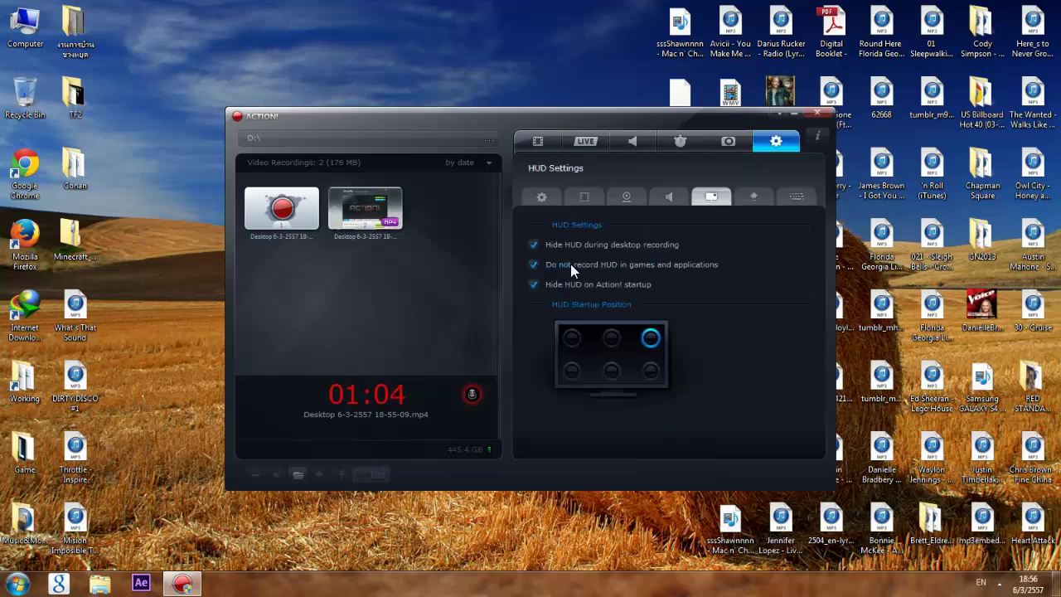
pyautogui.click(535, 142)
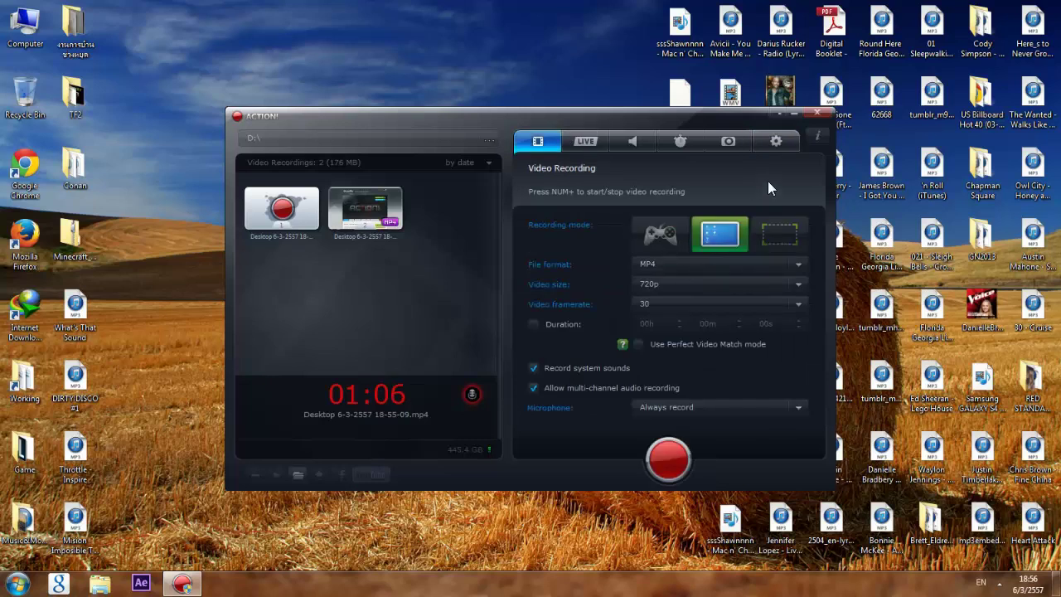
pyautogui.click(776, 141)
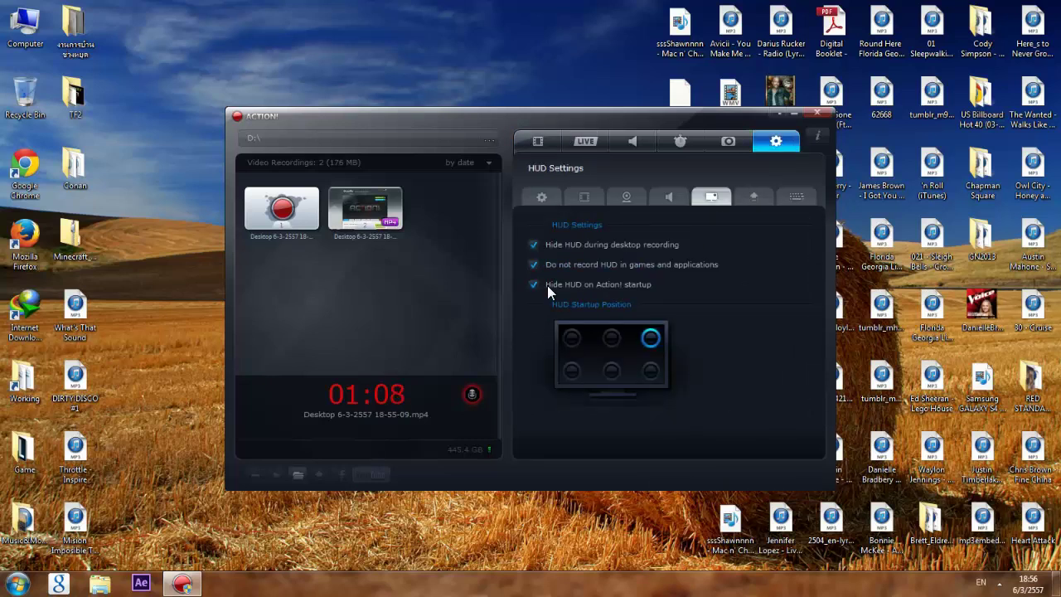
# Try out the different HUD startup positions on the monitor diagram and return to the upper-right corner position.
pyautogui.click(611, 337)
pyautogui.click(572, 337)
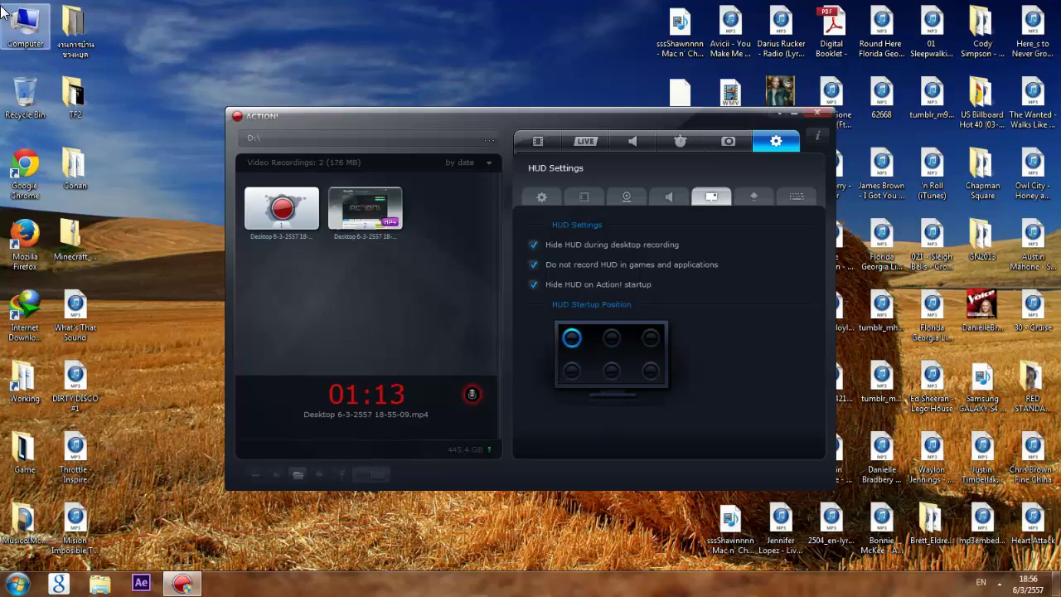
pyautogui.click(569, 375)
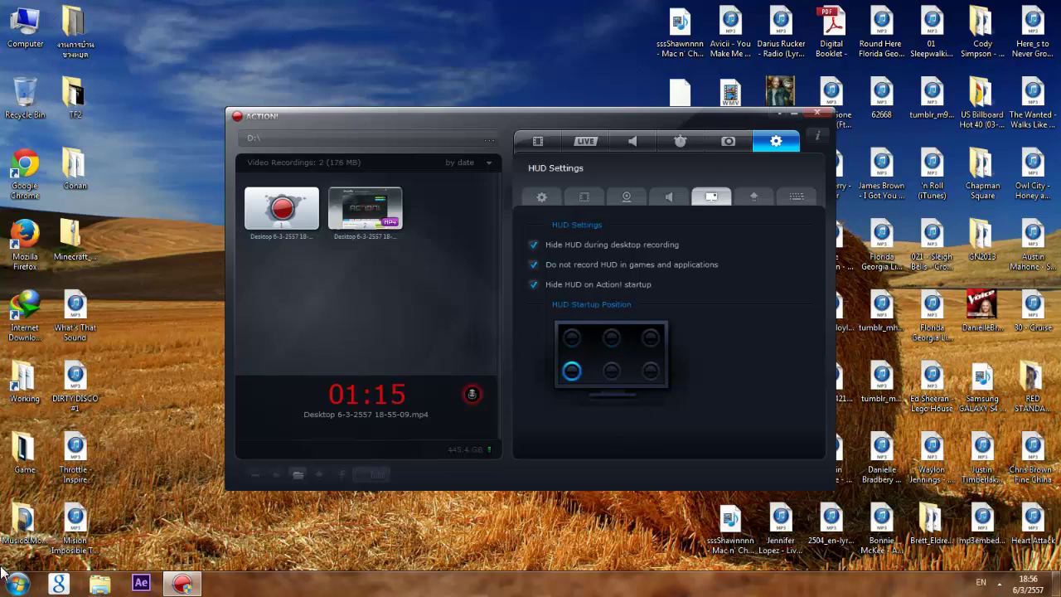
pyautogui.click(612, 372)
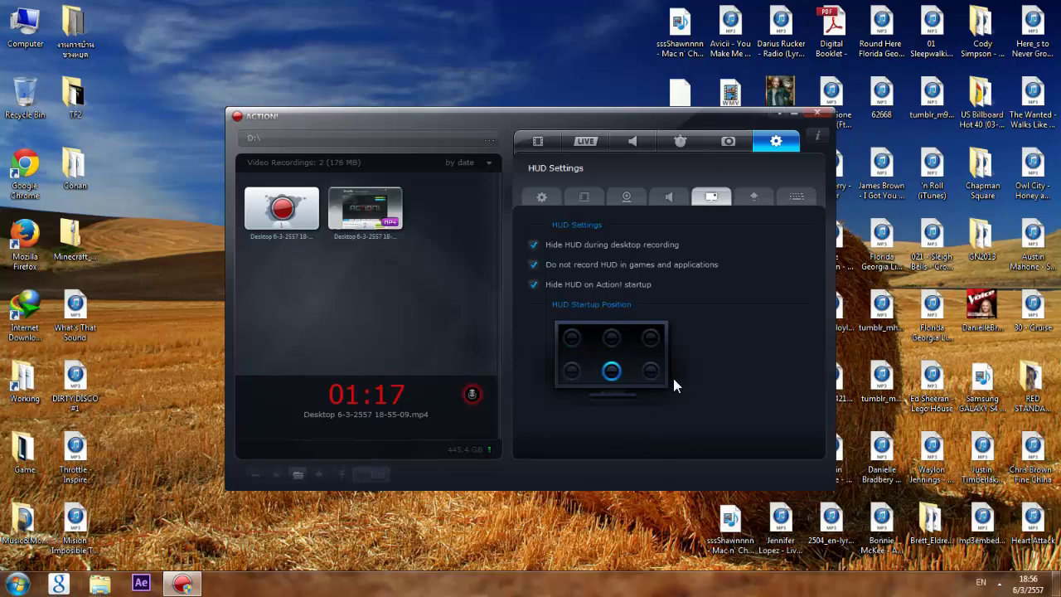
pyautogui.click(651, 371)
pyautogui.click(650, 336)
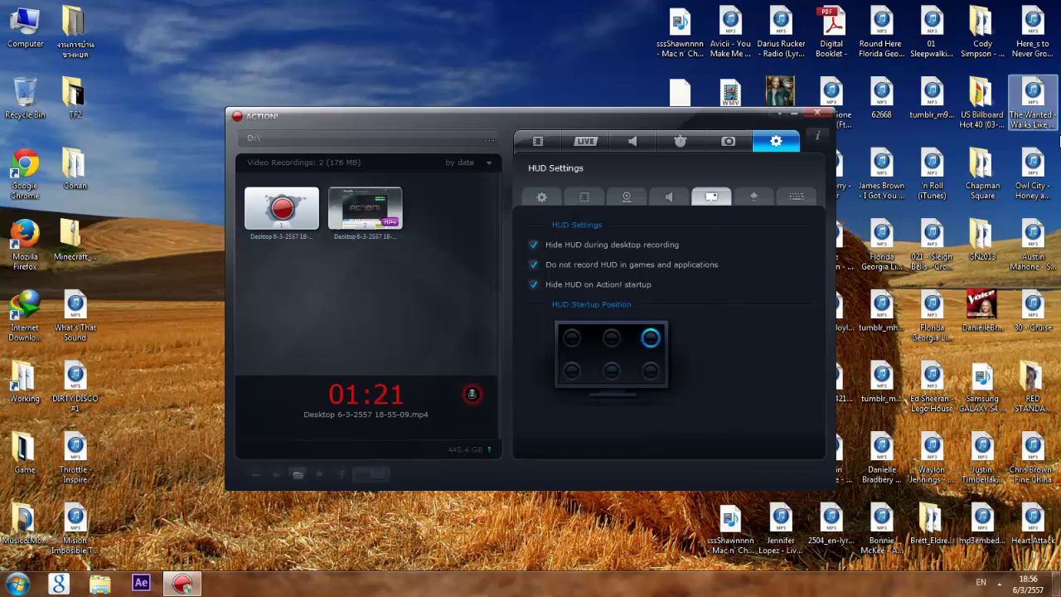
# Examine the export settings and select the MP4 desktop recording in the video recordings list.
pyautogui.click(752, 203)
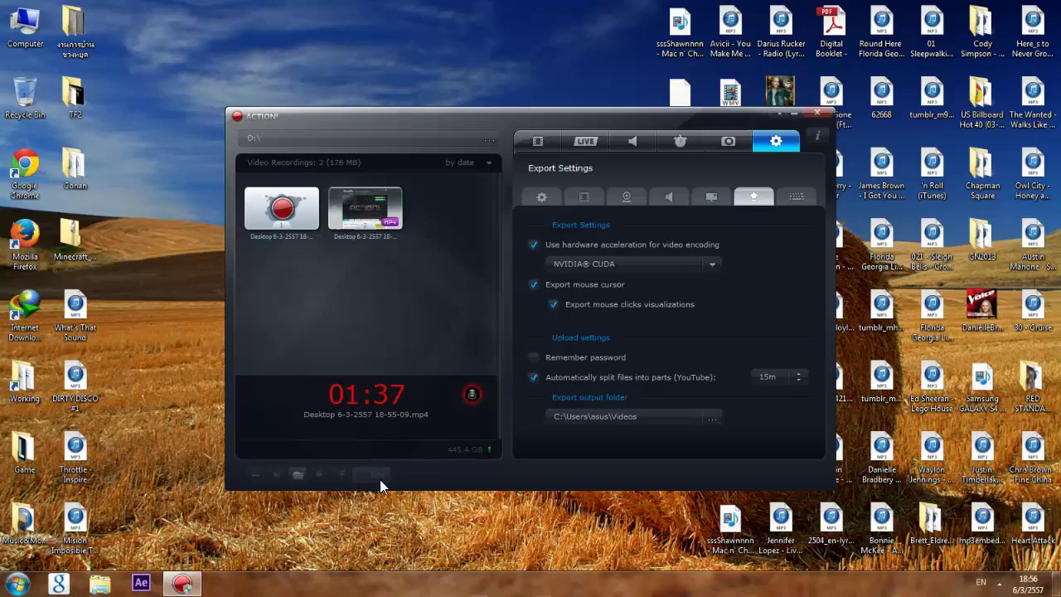
pyautogui.click(375, 217)
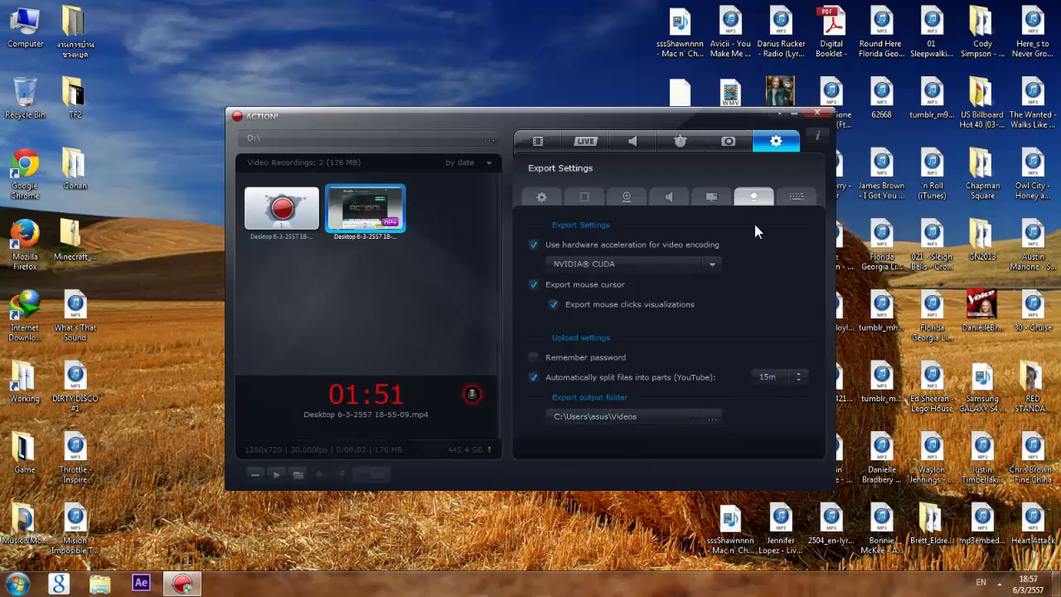
# Examine the first page of hotkey settings, including the video, audio and microphone recording hotkeys, keeping them as assigned.
pyautogui.click(794, 195)
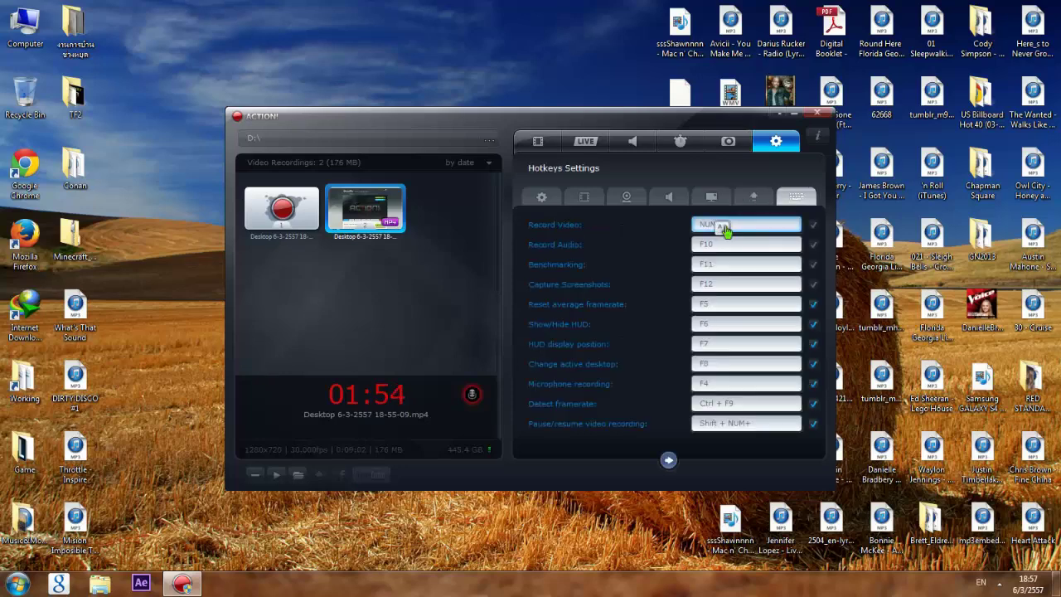
pyautogui.click(537, 141)
pyautogui.click(784, 141)
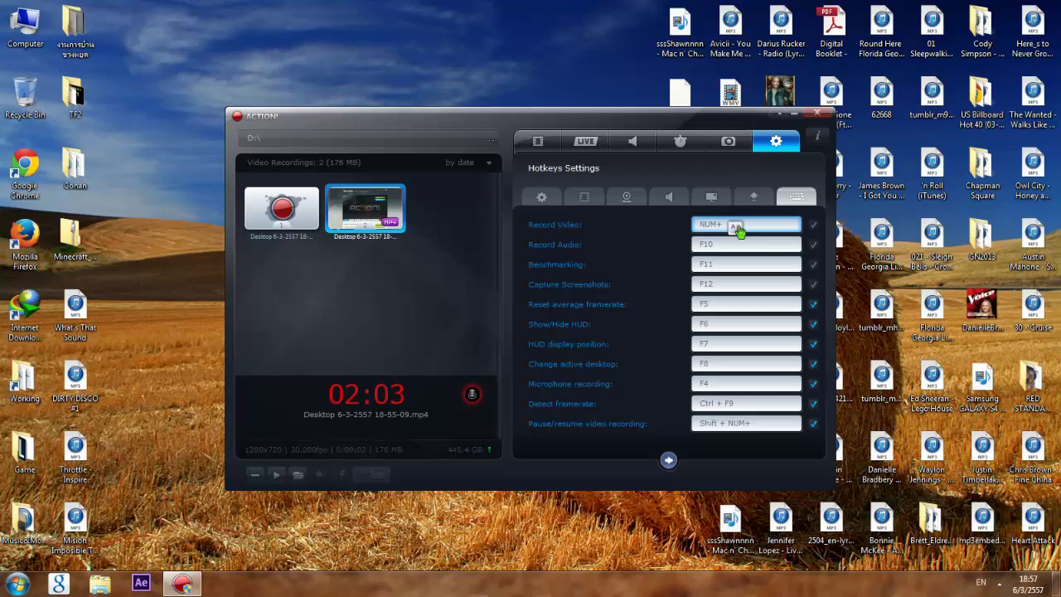
pyautogui.click(721, 246)
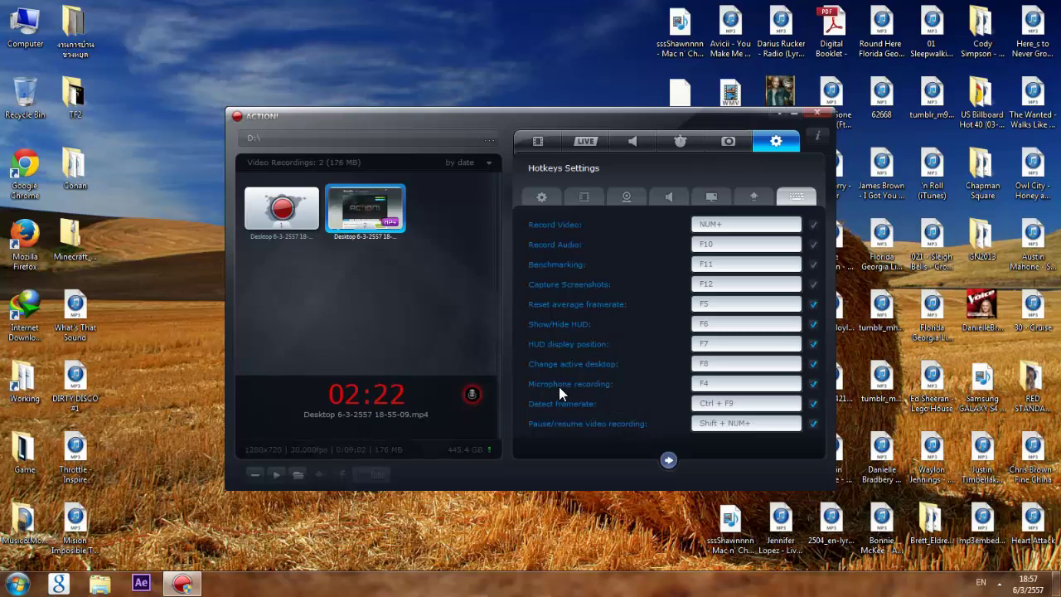
pyautogui.click(718, 385)
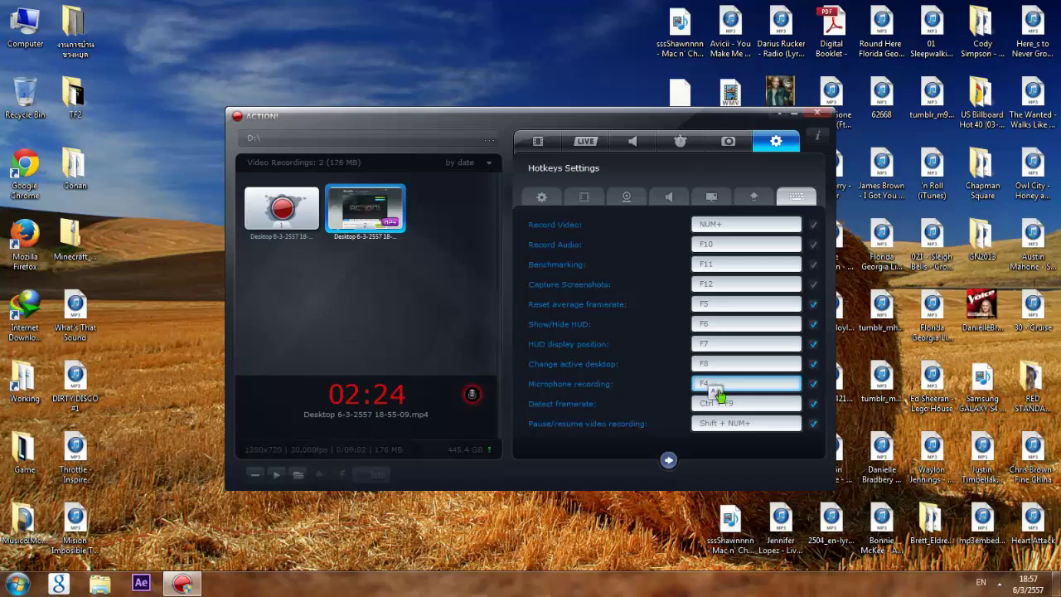
pyautogui.click(682, 413)
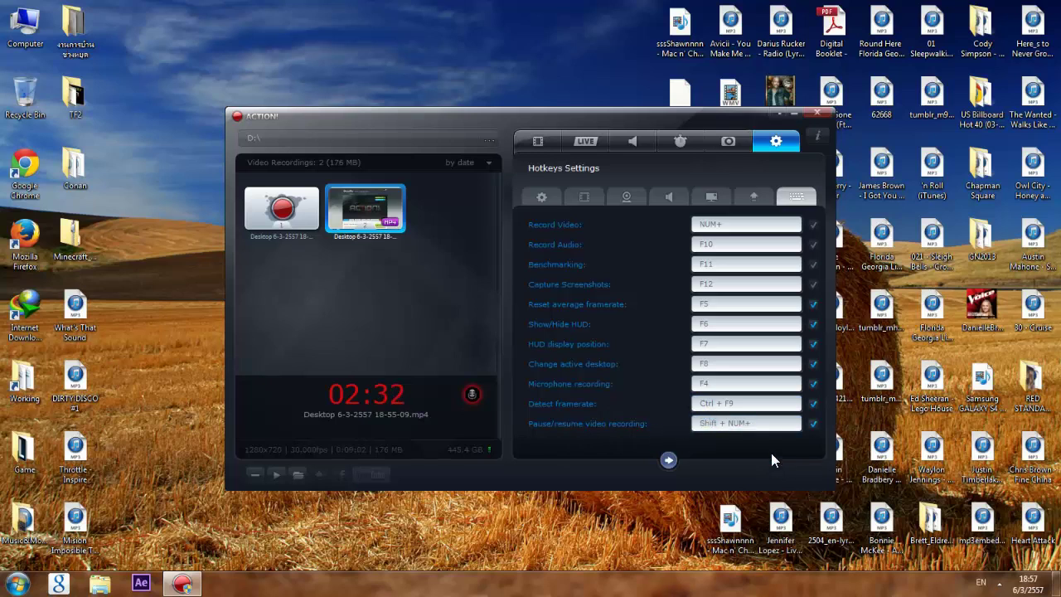
# Examine the second page of hotkey settings, including the webcam hotkey, and return to the main video recording options.
pyautogui.click(668, 461)
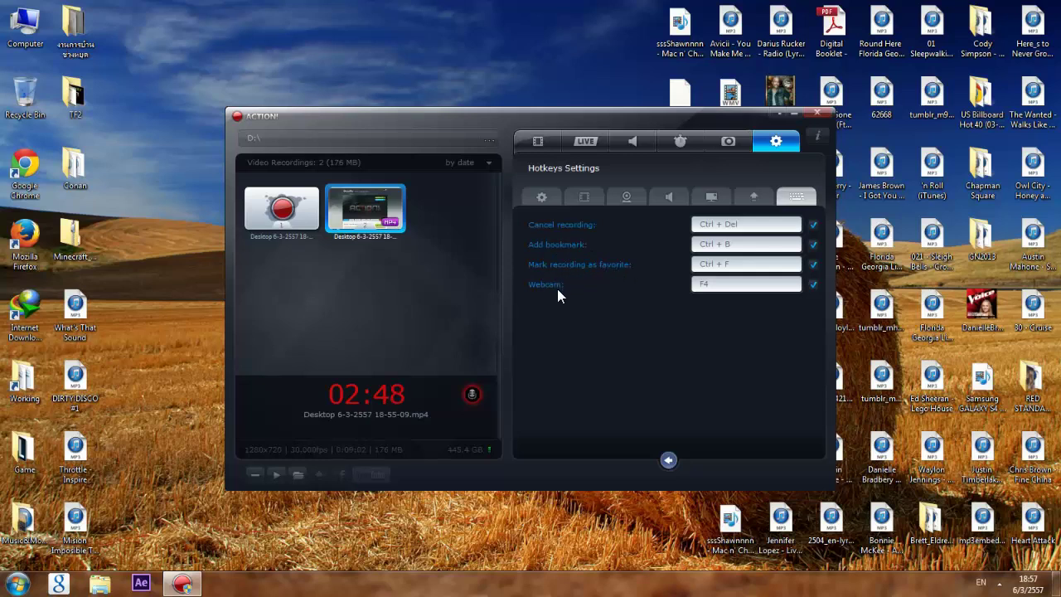
pyautogui.click(723, 288)
pyautogui.click(541, 194)
pyautogui.click(546, 137)
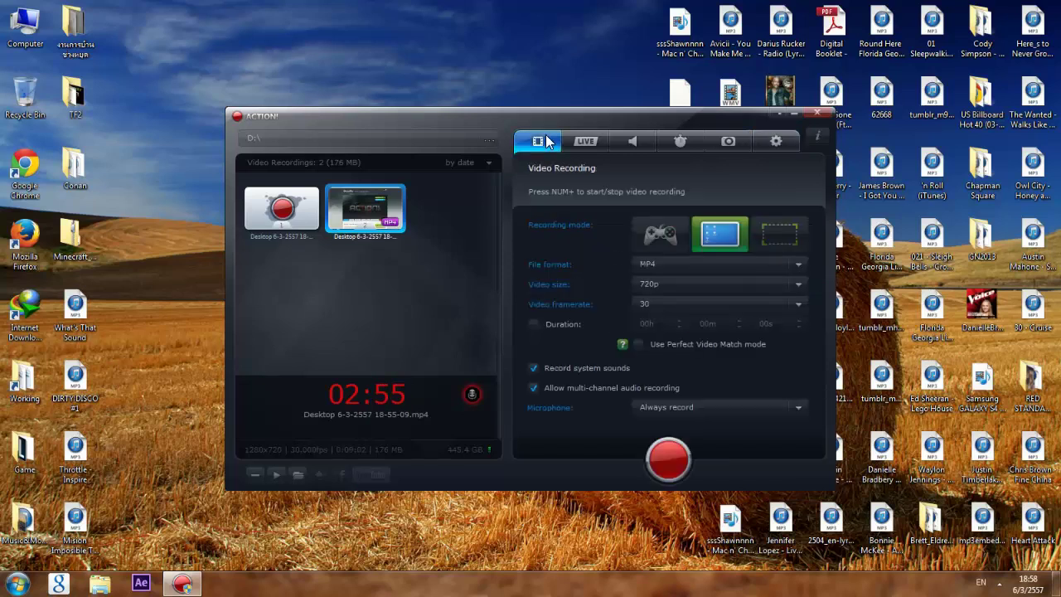